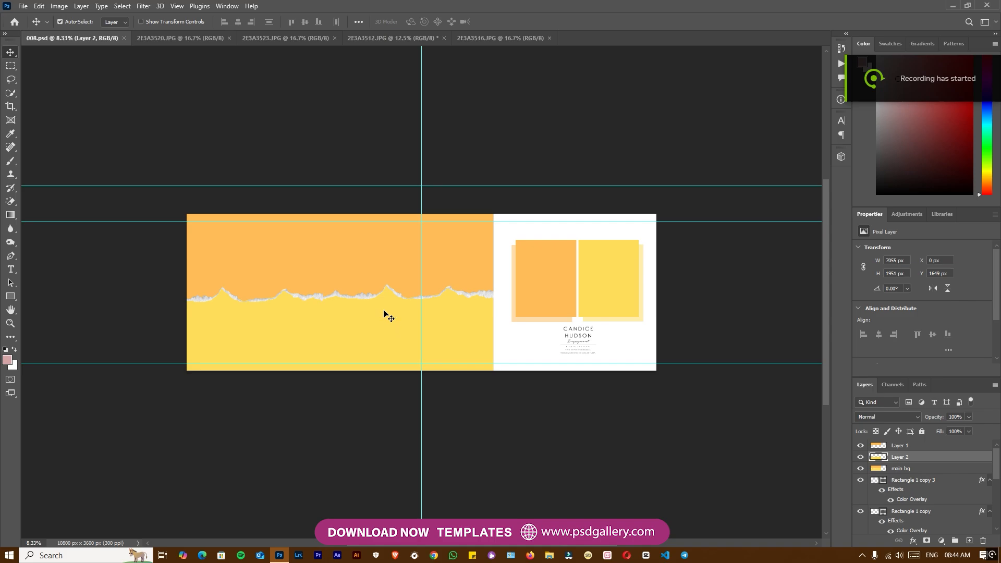
Step: Clear all guides from the album spread 008.psd
{"action": "left_click_drag", "start_coordinate": [382, 307], "coordinate": [381, 344]}
{"action": "key", "text": "ctrl+plus"}
{"action": "key", "text": "ctrl+plus"}
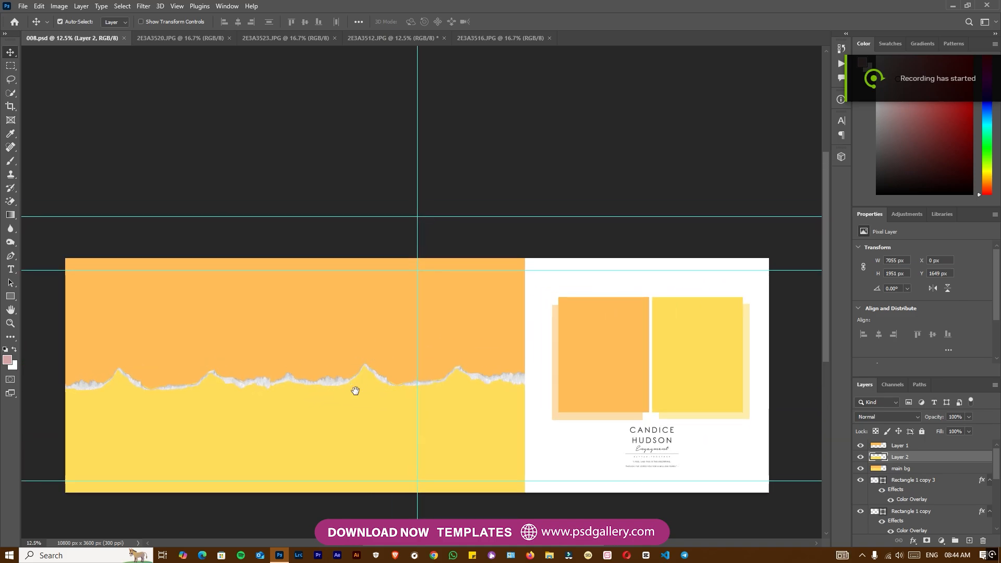
{"action": "left_click_drag", "start_coordinate": [355, 391], "coordinate": [366, 338]}
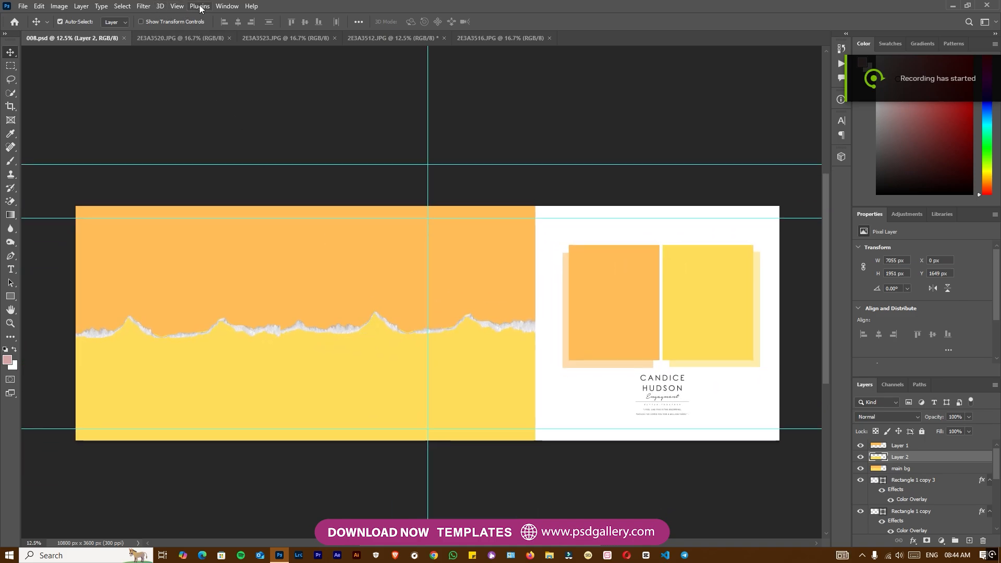
{"action": "left_click", "coordinate": [176, 7]}
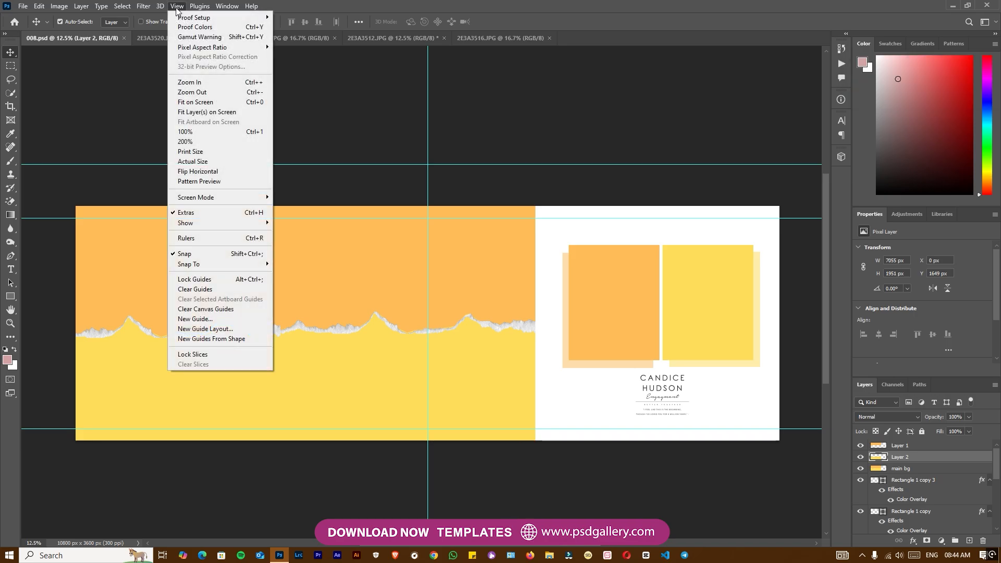
{"action": "left_click", "coordinate": [241, 289]}
{"action": "key", "text": "ctrl+plus"}
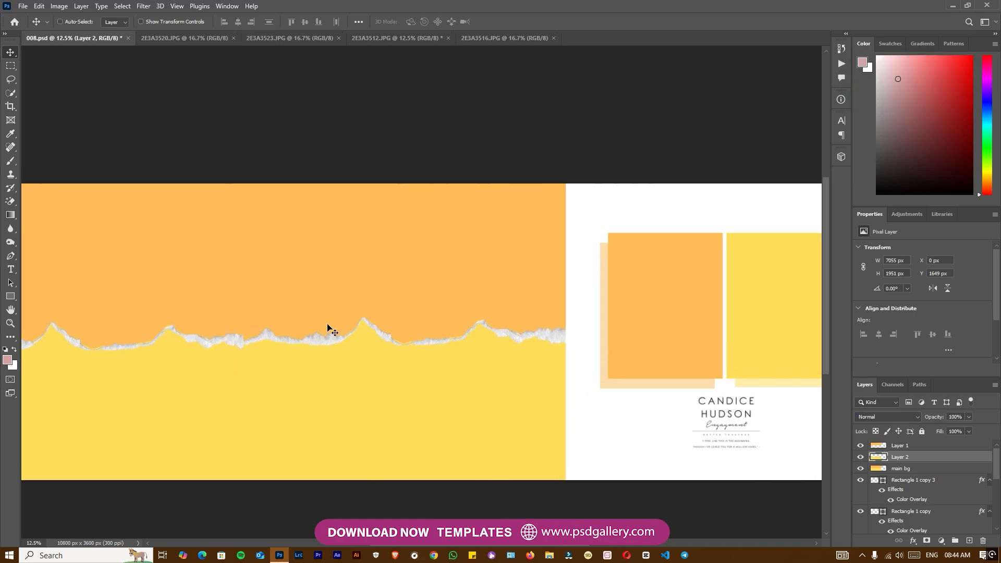
Step: Select the upper orange Layer 1 and copy the silhouette photo from 2E3A3520.JPG onto the 008.psd spread
{"action": "right_click", "coordinate": [338, 277]}
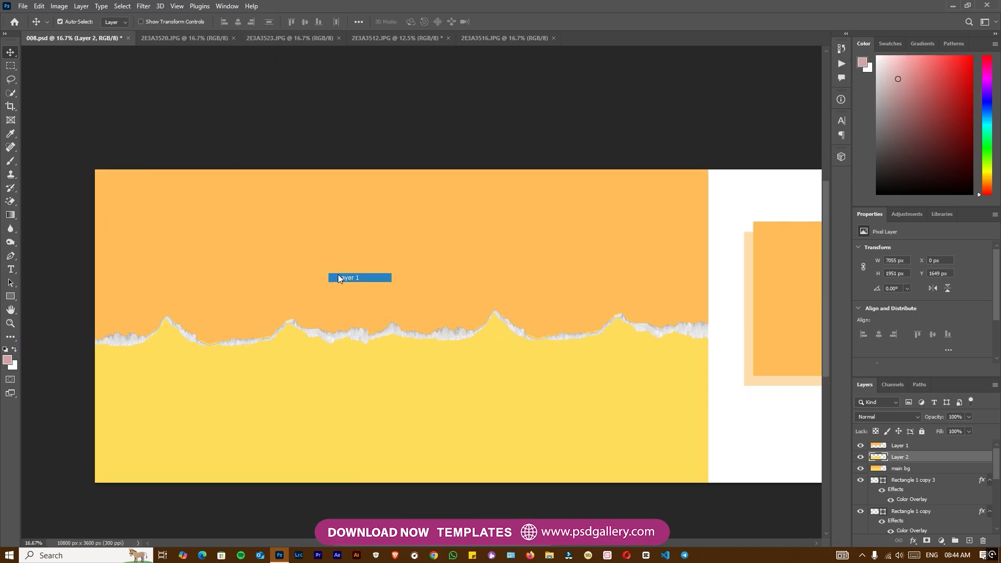
{"action": "left_click", "coordinate": [338, 278]}
{"action": "left_click_drag", "start_coordinate": [358, 290], "coordinate": [328, 297]}
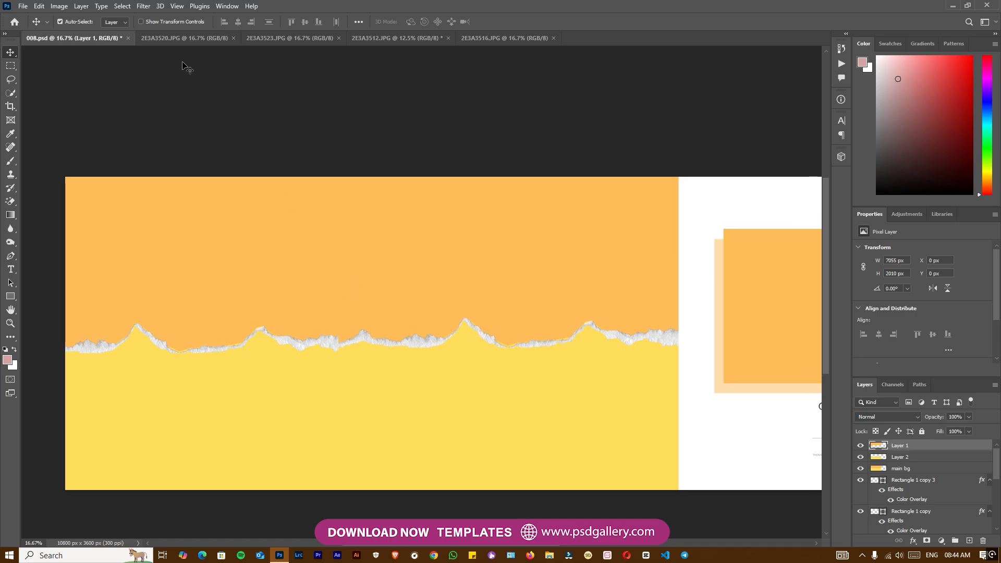
{"action": "left_click", "coordinate": [186, 40]}
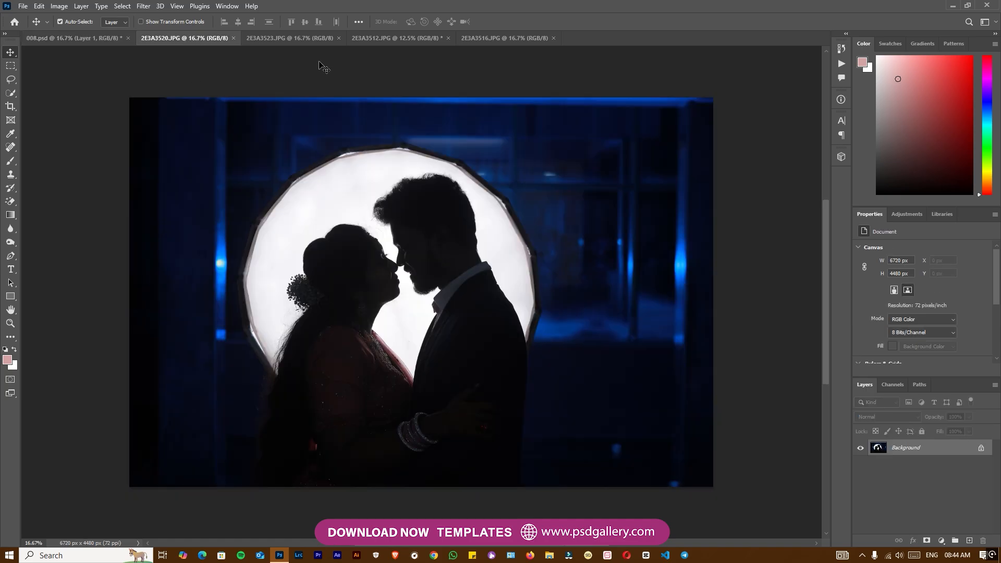
{"action": "left_click", "coordinate": [284, 39]}
{"action": "left_click", "coordinate": [201, 35]}
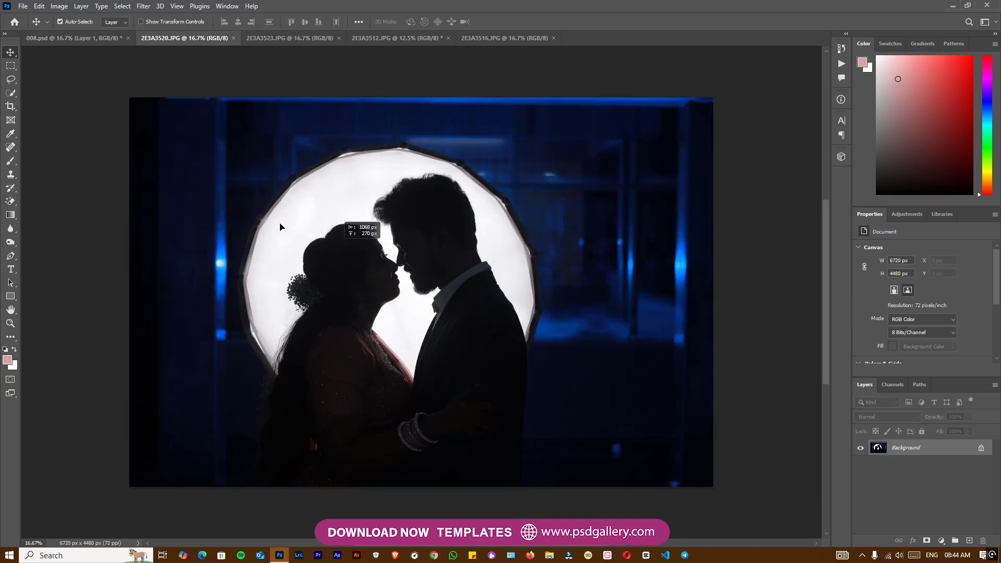
{"action": "left_click_drag", "start_coordinate": [280, 226], "coordinate": [319, 301]}
Step: Scale the silhouette photo to about 59% over the upper orange area and clip it to Layer 1
{"action": "key", "text": "ctrl+t"}
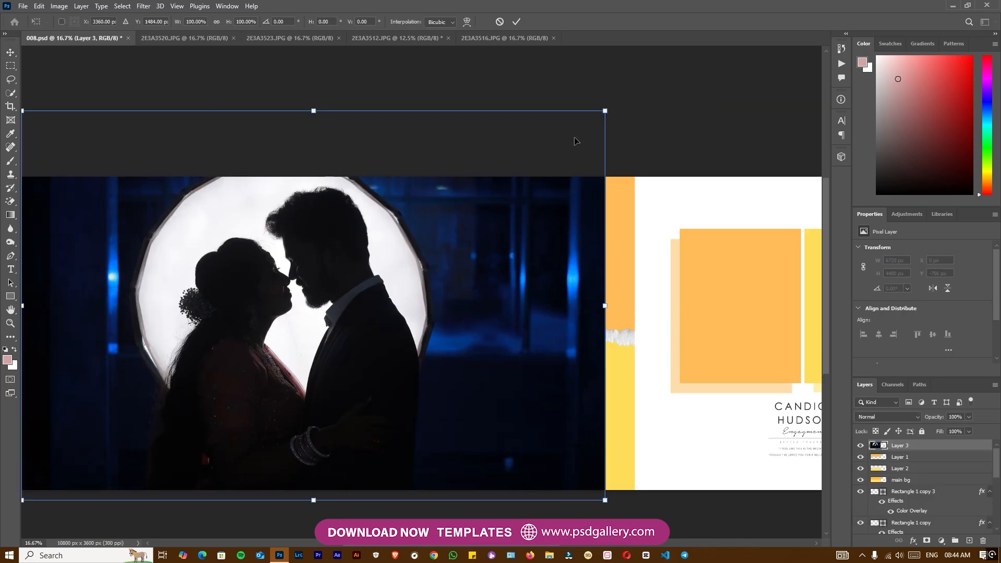
{"action": "left_click_drag", "start_coordinate": [605, 111], "coordinate": [458, 210]}
{"action": "left_click_drag", "start_coordinate": [406, 266], "coordinate": [407, 238]}
{"action": "left_click_drag", "start_coordinate": [458, 183], "coordinate": [486, 163]}
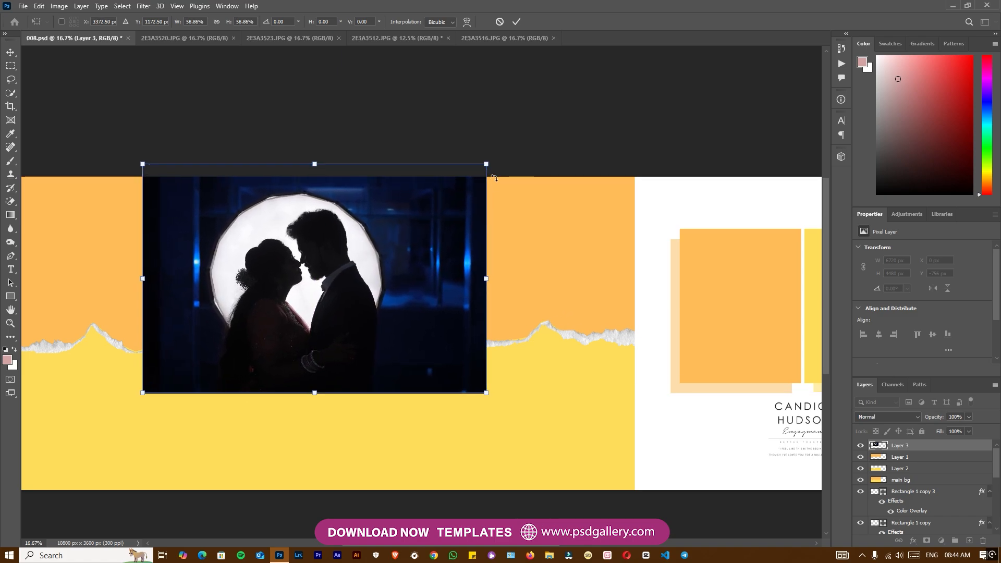
{"action": "key", "text": "Return"}
{"action": "key", "text": "ctrl+alt+g"}
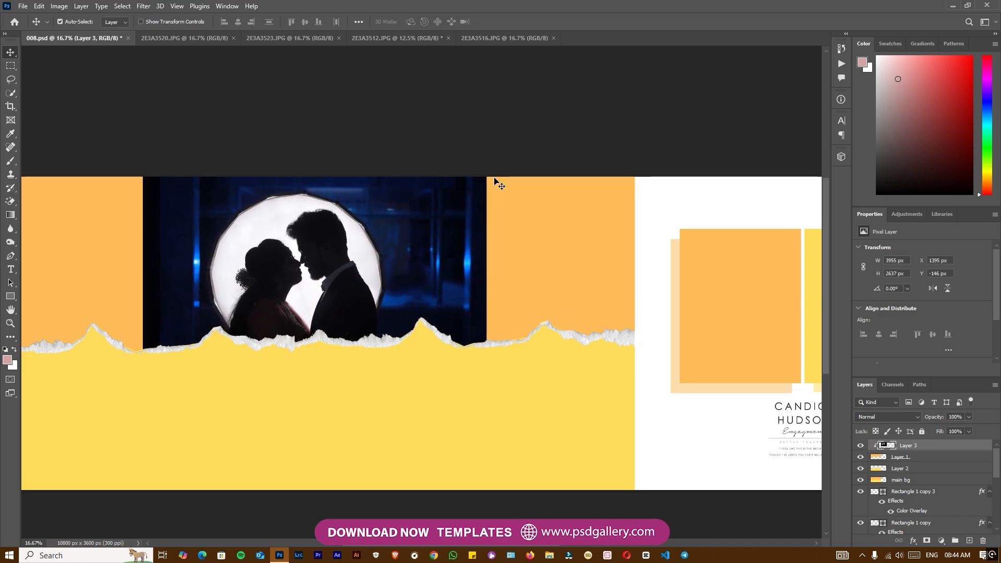
Step: Outline the empty orange area and the photo's left edge with a closed Pen path and convert it to a selection
{"action": "right_click", "coordinate": [233, 286]}
{"action": "left_click", "coordinate": [244, 292]}
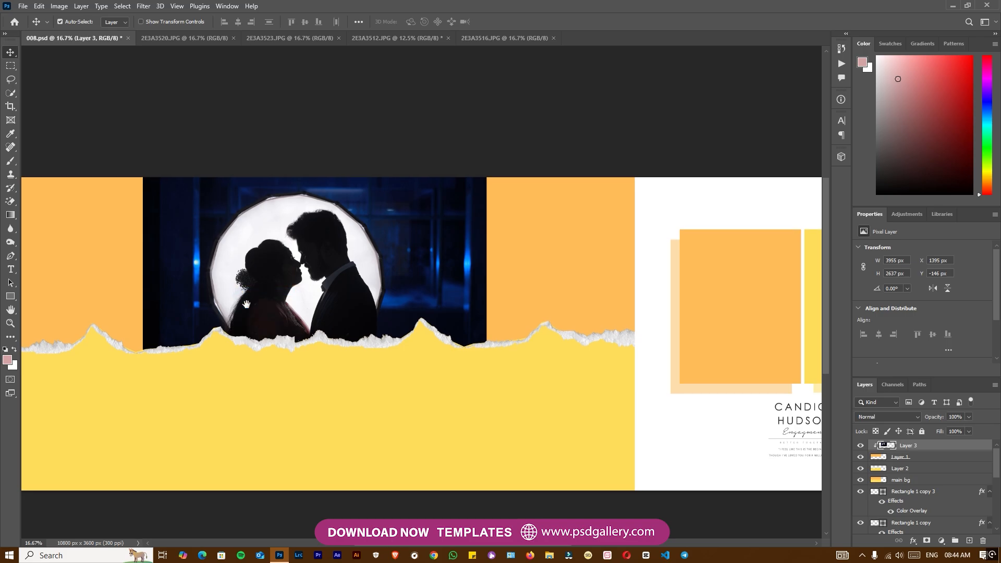
{"action": "left_click_drag", "start_coordinate": [348, 350], "coordinate": [508, 359]}
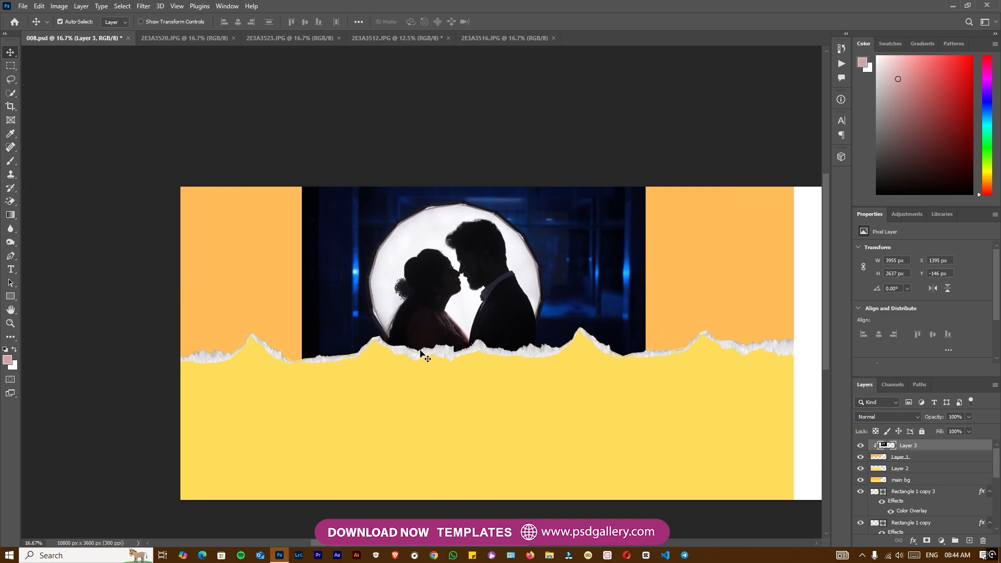
{"action": "key", "text": "p"}
{"action": "left_click", "coordinate": [350, 363]}
{"action": "left_click_drag", "start_coordinate": [348, 244], "coordinate": [358, 206]}
{"action": "left_click", "coordinate": [352, 162]}
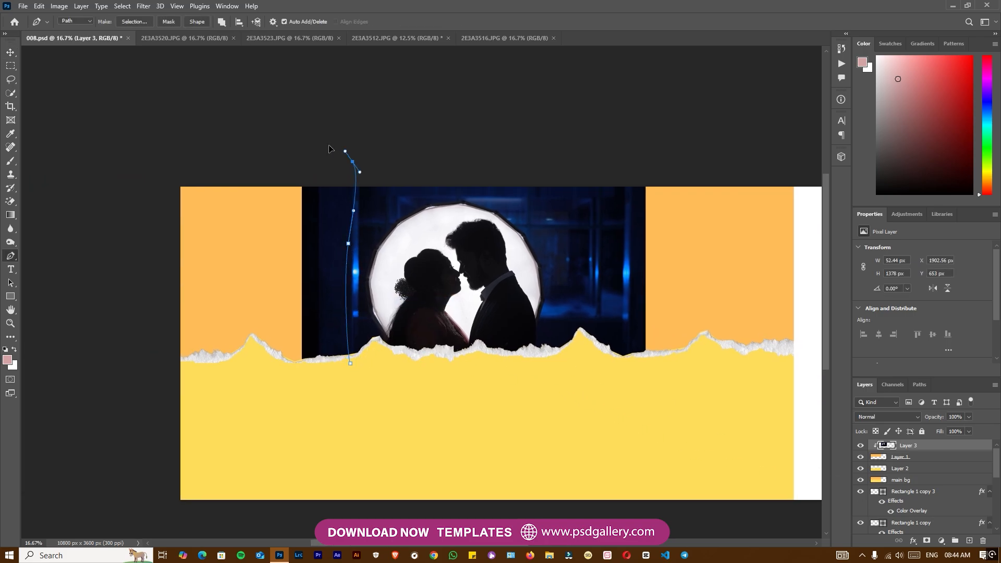
{"action": "left_click_drag", "start_coordinate": [237, 134], "coordinate": [168, 135]}
{"action": "left_click_drag", "start_coordinate": [129, 151], "coordinate": [109, 210]}
{"action": "left_click_drag", "start_coordinate": [130, 285], "coordinate": [149, 341]}
{"action": "left_click_drag", "start_coordinate": [189, 371], "coordinate": [245, 396]}
{"action": "mouse_move", "coordinate": [288, 407]}
{"action": "left_mouse_down"}
{"action": "mouse_move", "coordinate": [338, 408]}
{"action": "mouse_move", "coordinate": [356, 371]}
{"action": "mouse_move", "coordinate": [315, 391]}
{"action": "left_mouse_up"}
{"action": "left_click", "coordinate": [355, 374]}
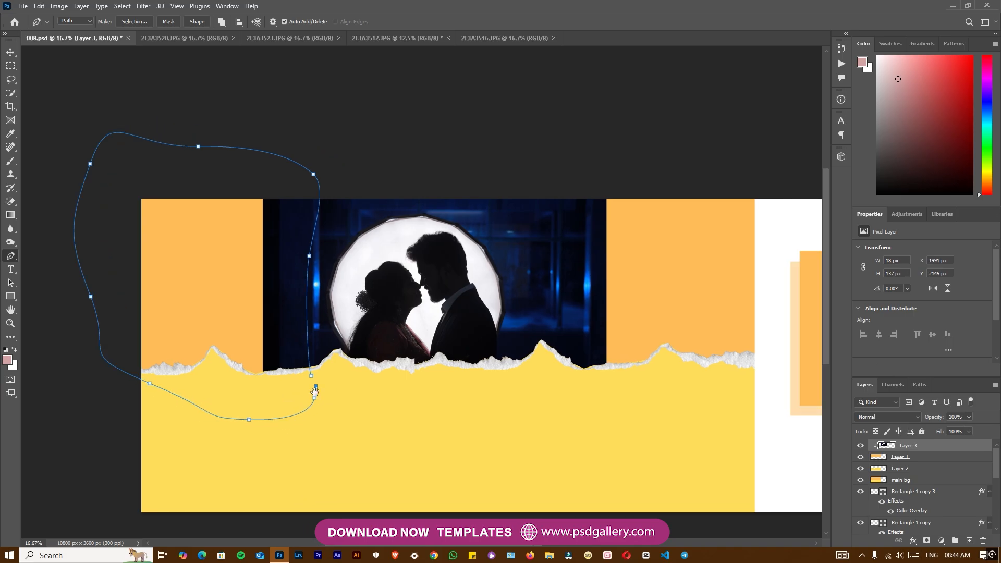
{"action": "key", "text": "ctrl+Return"}
Step: Extend the photo's background to the left with a Content-Aware fill at 100% opacity and deselect
{"action": "key", "text": "m"}
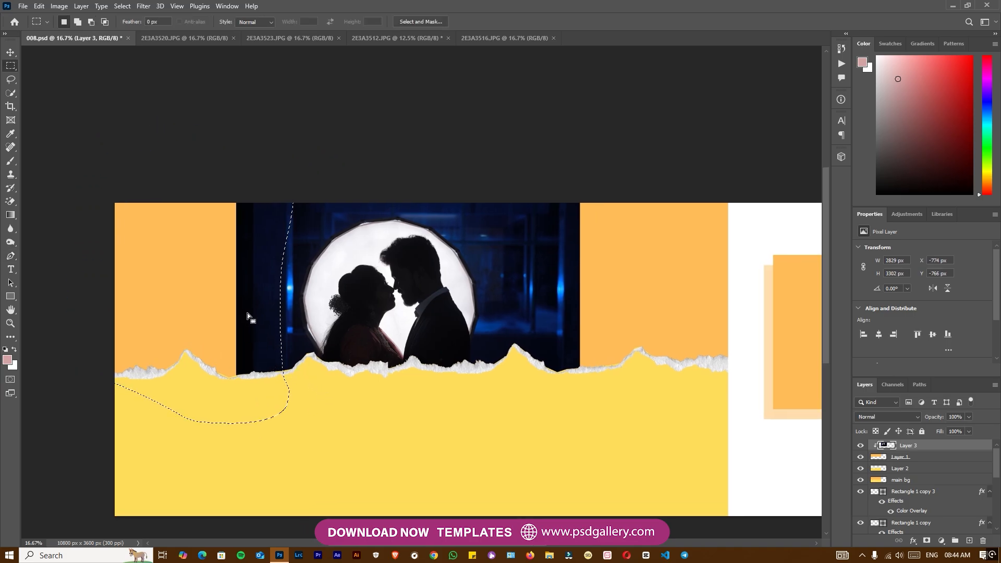
{"action": "right_click", "coordinate": [248, 312]}
{"action": "left_click", "coordinate": [292, 441]}
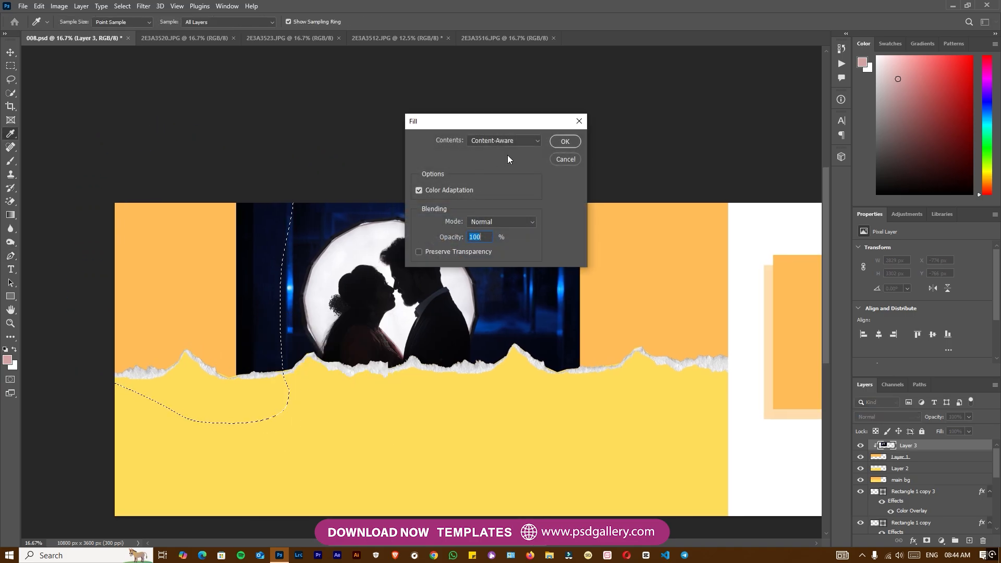
{"action": "left_click", "coordinate": [563, 142]}
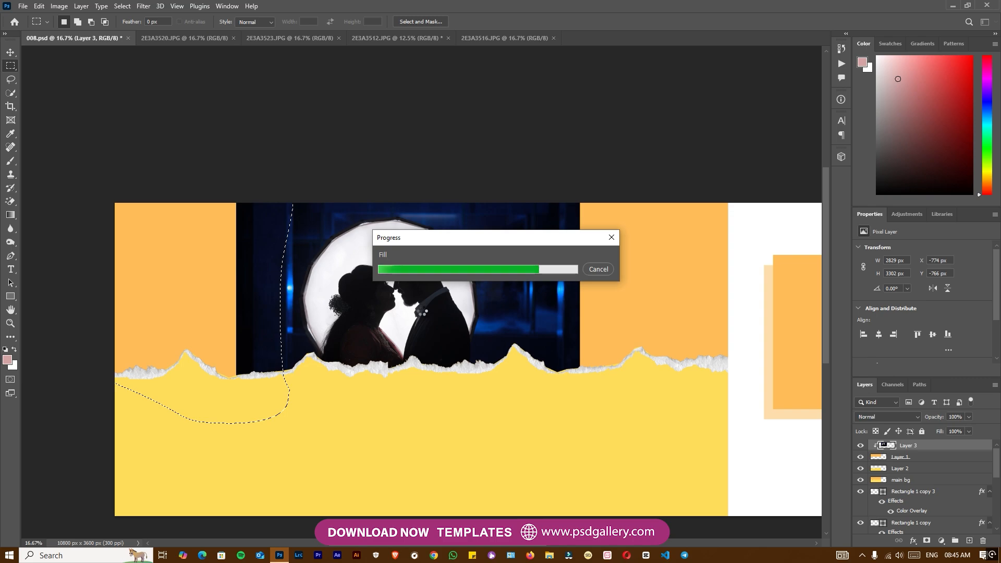
{"action": "key", "text": "ctrl+d"}
Step: Begin a Pen path on the torn edge beyond the photo's right side, curving down into the yellow area
{"action": "left_click_drag", "start_coordinate": [605, 334], "coordinate": [538, 339]}
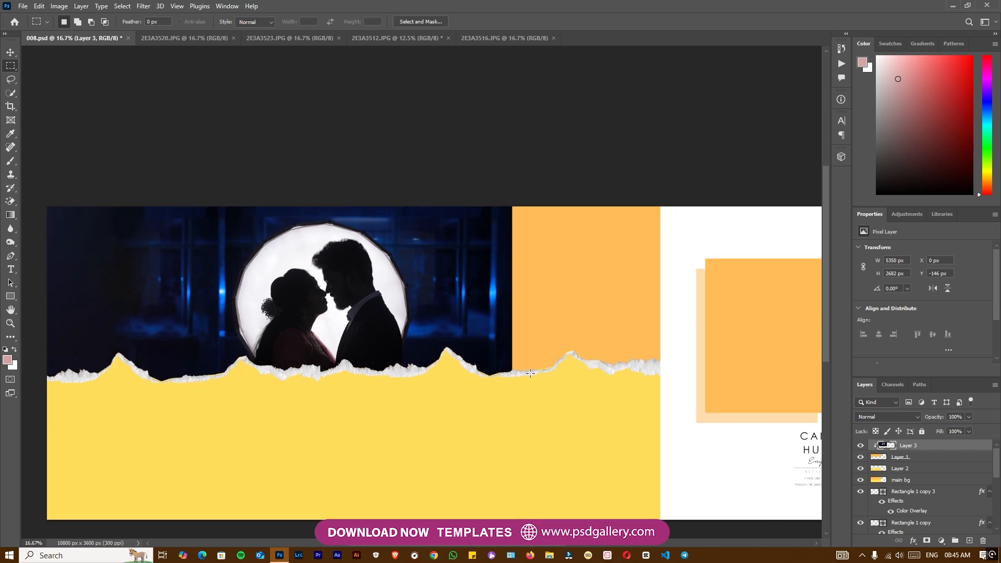
{"action": "key", "text": "p"}
{"action": "left_click", "coordinate": [582, 365]}
{"action": "left_click", "coordinate": [556, 416]}
{"action": "left_click", "coordinate": [503, 421]}
{"action": "left_click", "coordinate": [465, 381]}
{"action": "left_click", "coordinate": [447, 323]}
{"action": "left_click", "coordinate": [442, 300]}
{"action": "left_click", "coordinate": [437, 261]}
{"action": "left_click", "coordinate": [440, 197]}
{"action": "left_click_drag", "start_coordinate": [471, 157], "coordinate": [522, 172]}
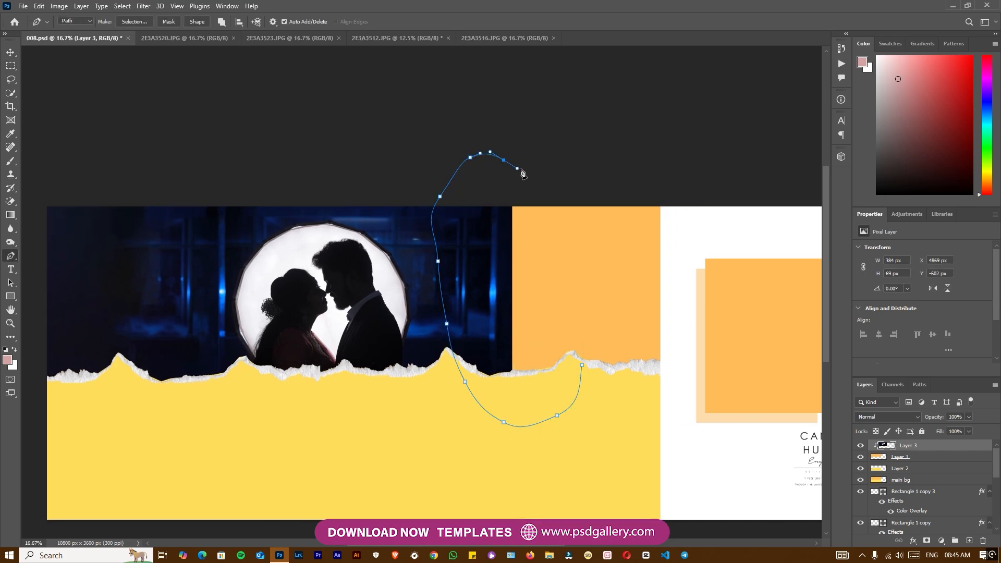
{"action": "key", "text": "ctrl+z"}
{"action": "key", "text": "ctrl+z"}
{"action": "key", "text": "ctrl+z"}
{"action": "key", "text": "ctrl+z"}
{"action": "key", "text": "ctrl+z"}
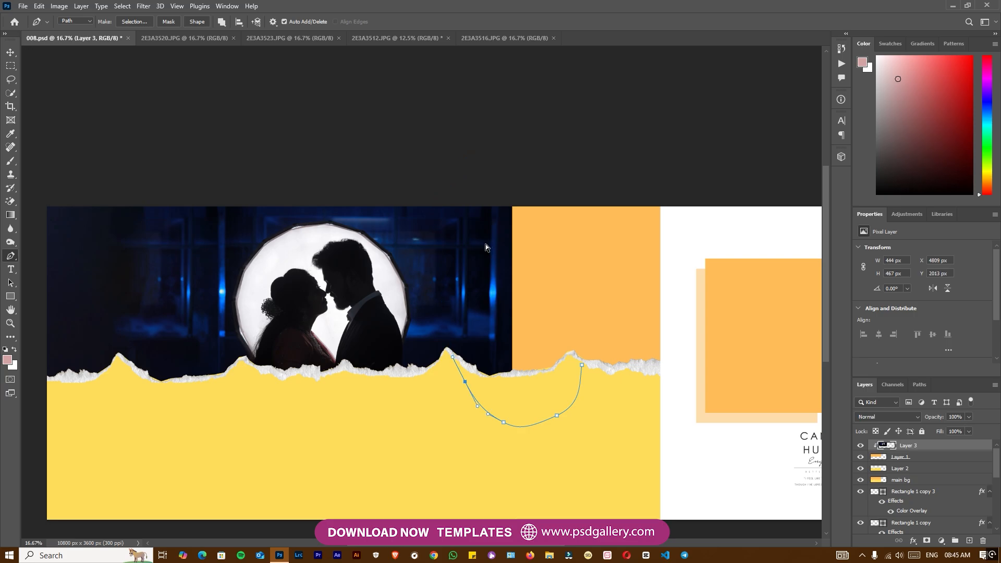
Step: Continue the Pen path upward just inside the photo's right edge and over the top of the spread
{"action": "left_click_drag", "start_coordinate": [467, 282], "coordinate": [512, 269]}
{"action": "left_click", "coordinate": [485, 327]}
{"action": "left_click_drag", "start_coordinate": [480, 306], "coordinate": [476, 296]}
{"action": "left_click_drag", "start_coordinate": [478, 235], "coordinate": [477, 159]}
{"action": "left_click_drag", "start_coordinate": [488, 148], "coordinate": [503, 136]}
{"action": "left_click_drag", "start_coordinate": [527, 130], "coordinate": [577, 164]}
{"action": "left_click_drag", "start_coordinate": [599, 200], "coordinate": [606, 233]}
{"action": "left_click", "coordinate": [627, 347]}
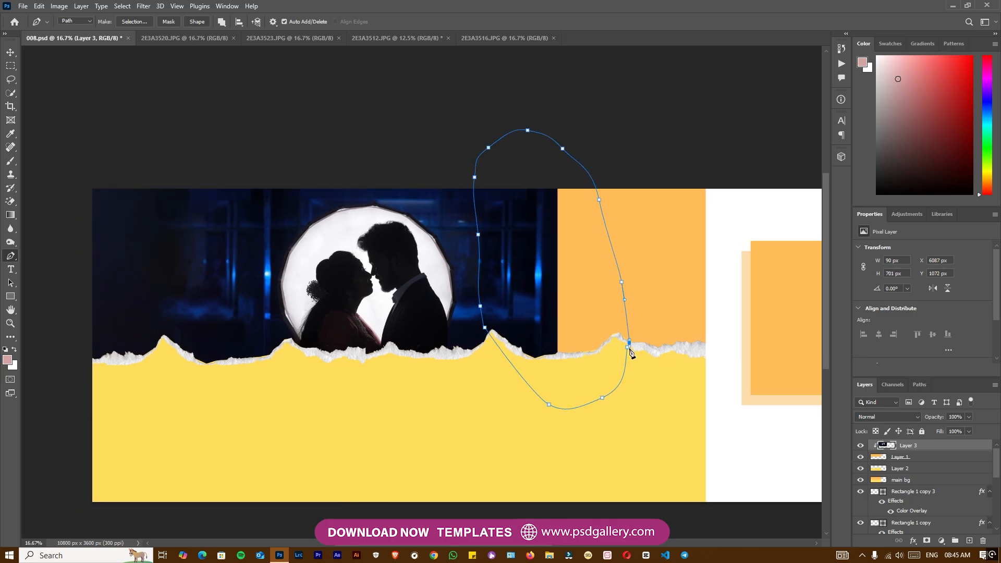
{"action": "key", "text": "ctrl+Return"}
{"action": "key", "text": "ctrl+z"}
{"action": "key", "text": "ctrl+z"}
{"action": "key", "text": "ctrl+z"}
Step: Extend the path around the remaining orange area, back below the torn edge, and convert it to a selection
{"action": "left_click", "coordinate": [656, 144]}
{"action": "left_click", "coordinate": [705, 150]}
{"action": "left_click", "coordinate": [724, 203]}
{"action": "left_click", "coordinate": [722, 291]}
{"action": "left_click", "coordinate": [707, 337]}
{"action": "left_click", "coordinate": [696, 368]}
{"action": "left_click", "coordinate": [667, 373]}
{"action": "left_click", "coordinate": [636, 373]}
{"action": "left_click", "coordinate": [624, 375]}
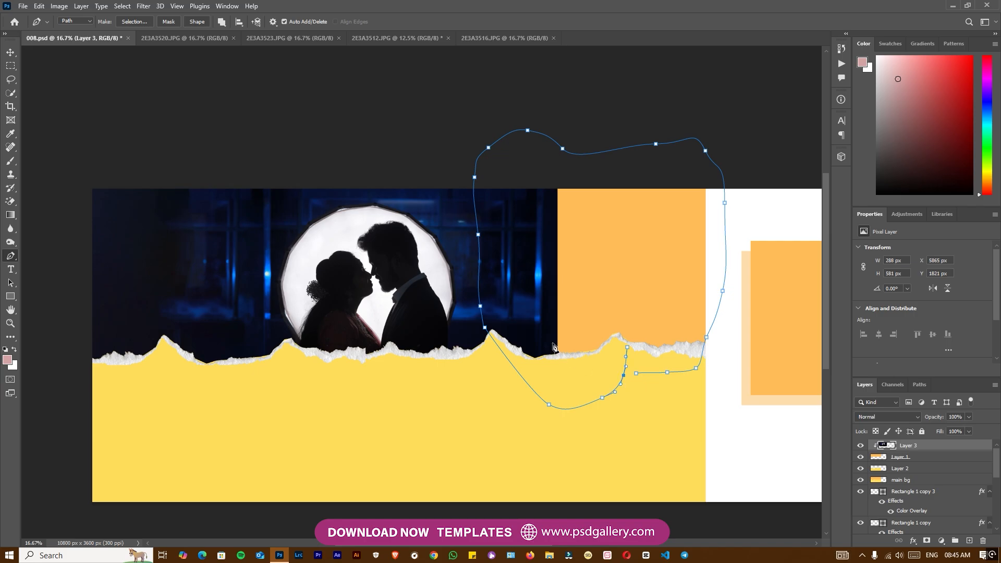
{"action": "key", "text": "ctrl+Return"}
Step: Extend the photo's background to the right with a Content-Aware fill at 100% opacity and deselect
{"action": "key", "text": "m"}
{"action": "left_click_drag", "start_coordinate": [519, 277], "coordinate": [454, 268]}
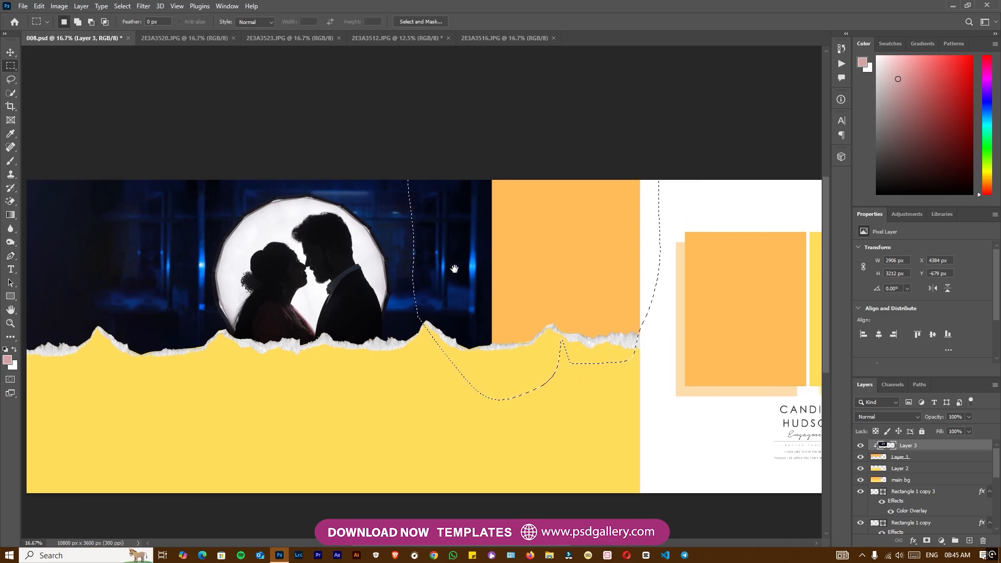
{"action": "right_click", "coordinate": [456, 248]}
{"action": "left_click", "coordinate": [474, 374]}
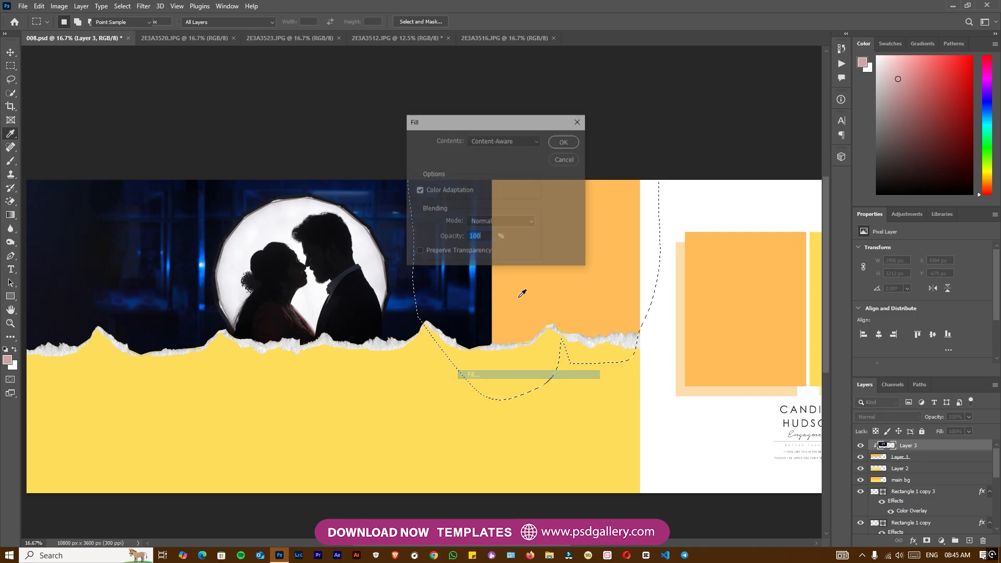
{"action": "left_click", "coordinate": [563, 142]}
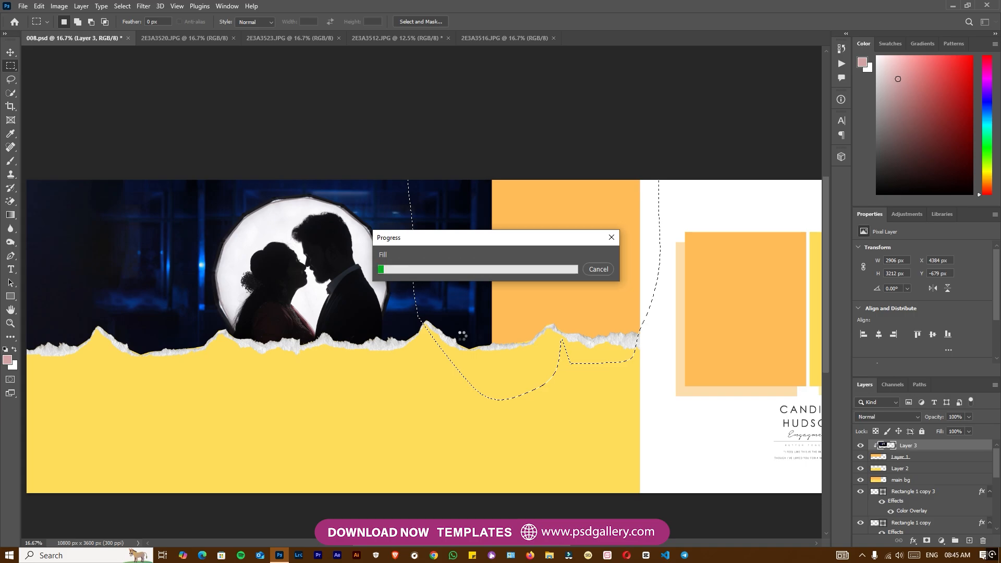
{"action": "key", "text": "ctrl+d"}
Step: Adjust the extended photo's Levels to black input 13 and white input 219 with lightened midtones, comparing before and after
{"action": "left_click_drag", "start_coordinate": [377, 321], "coordinate": [456, 326]}
{"action": "key", "text": "v"}
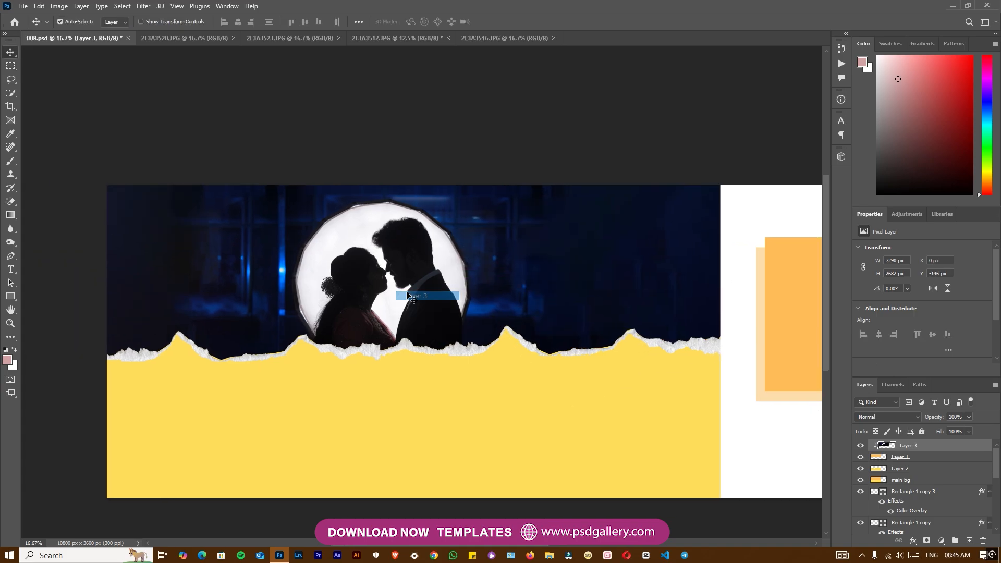
{"action": "key", "text": "ctrl+l"}
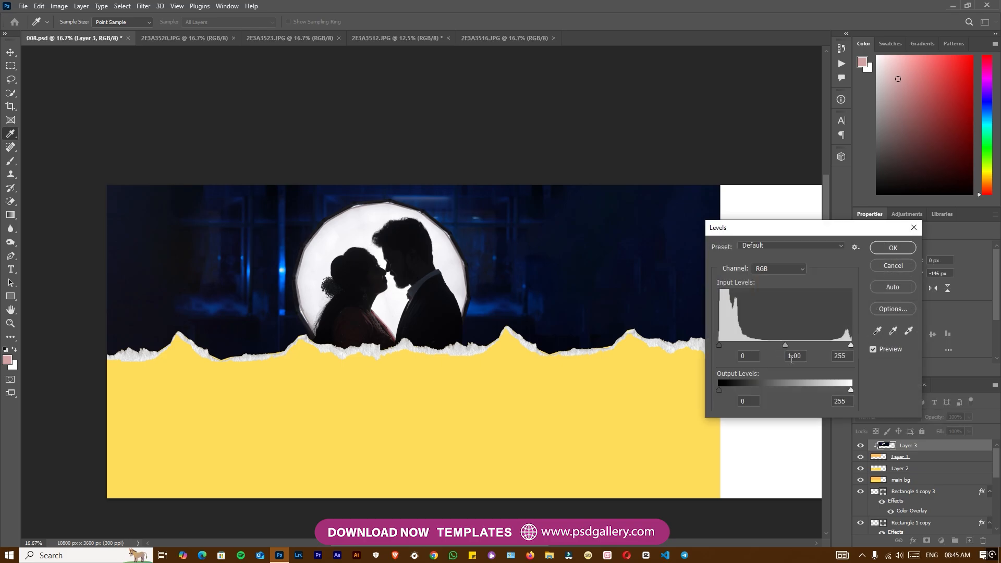
{"action": "left_click_drag", "start_coordinate": [720, 345], "coordinate": [725, 342]}
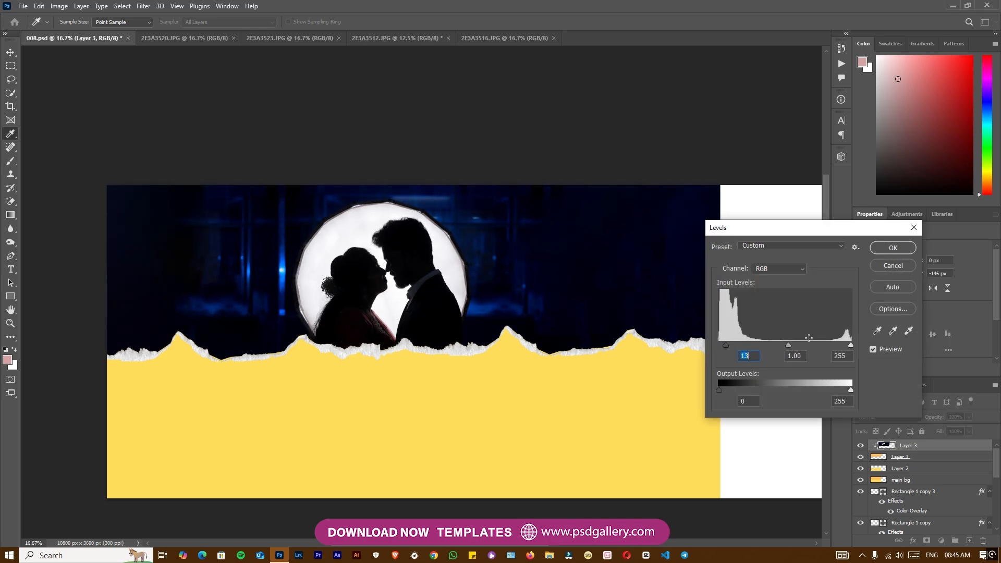
{"action": "left_click_drag", "start_coordinate": [849, 345], "coordinate": [772, 342]}
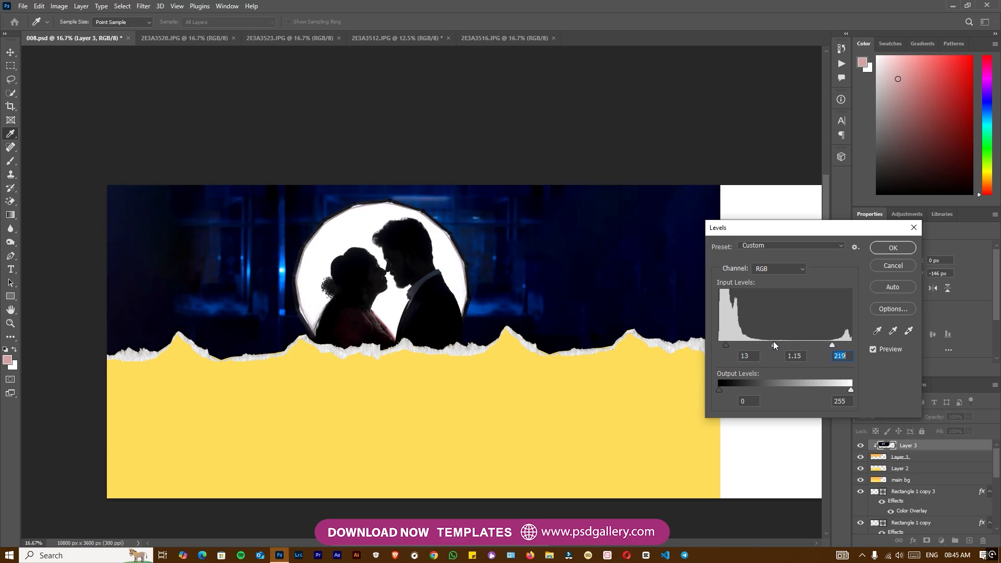
{"action": "left_click", "coordinate": [768, 341]}
{"action": "left_click", "coordinate": [873, 349]}
{"action": "left_click", "coordinate": [873, 350]}
{"action": "left_click", "coordinate": [892, 247]}
{"action": "key", "text": "v"}
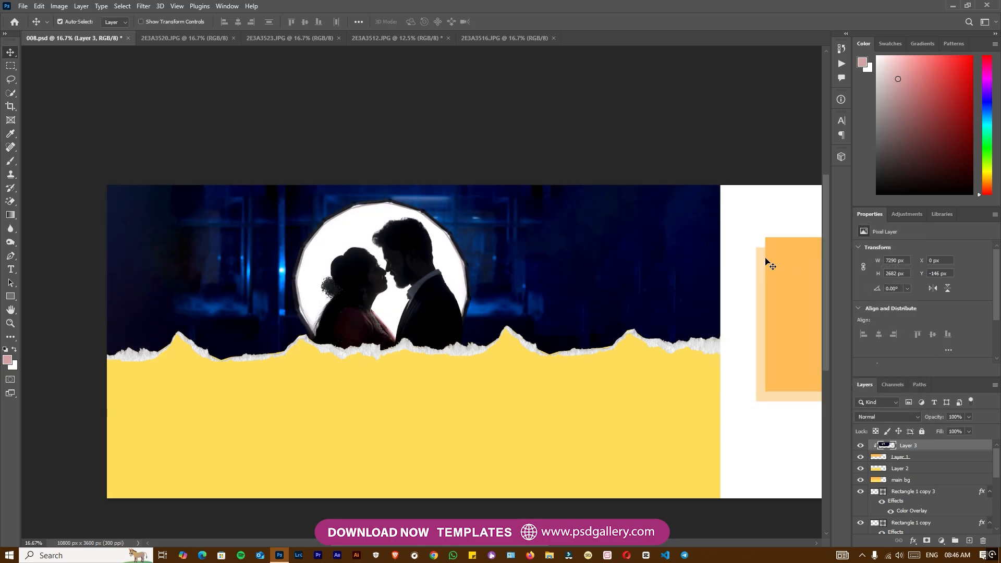
Step: Select the yellow Layer 2 and copy the silhouette photo from 2E3A3523.JPG above it, over the lower torn area
{"action": "right_click", "coordinate": [330, 430]}
{"action": "left_click", "coordinate": [345, 434]}
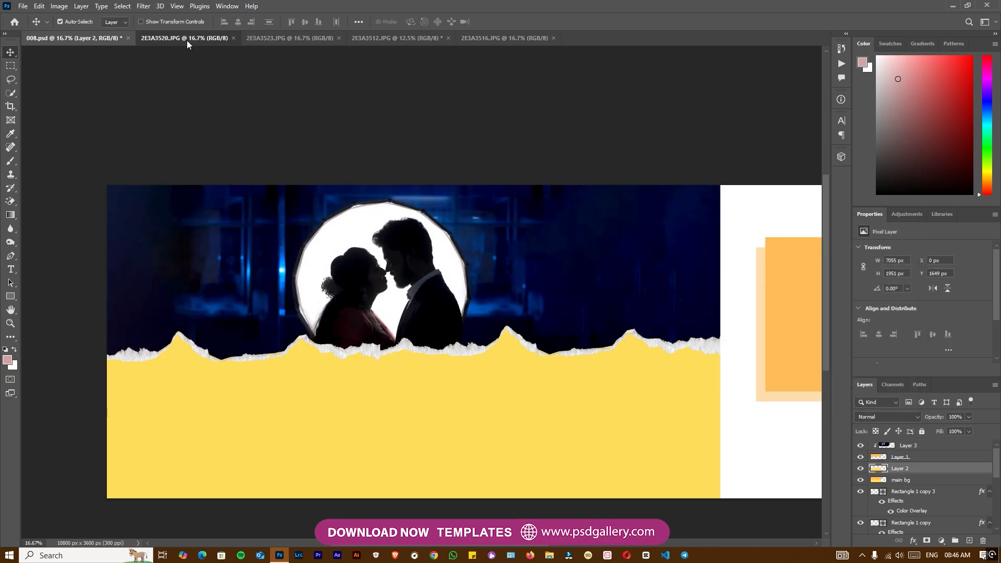
{"action": "left_click", "coordinate": [186, 39]}
{"action": "left_click", "coordinate": [286, 38]}
{"action": "left_click_drag", "start_coordinate": [446, 216], "coordinate": [328, 418]}
{"action": "left_click_drag", "start_coordinate": [365, 367], "coordinate": [319, 385]}
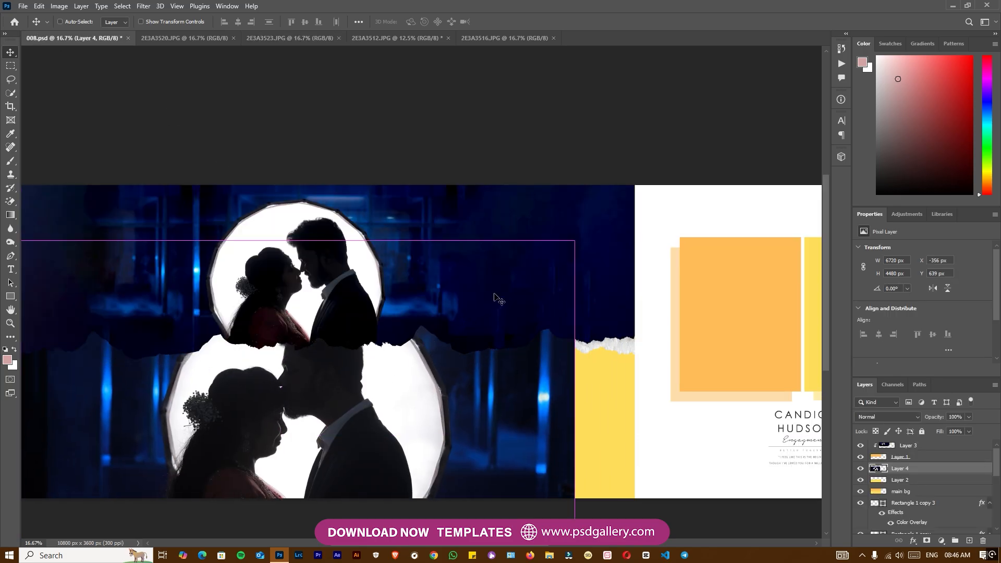
Step: Add a small text layer reading "v" above Layer 4, over the upper silhouette photo
{"action": "key", "text": "t"}
{"action": "left_click", "coordinate": [451, 297]}
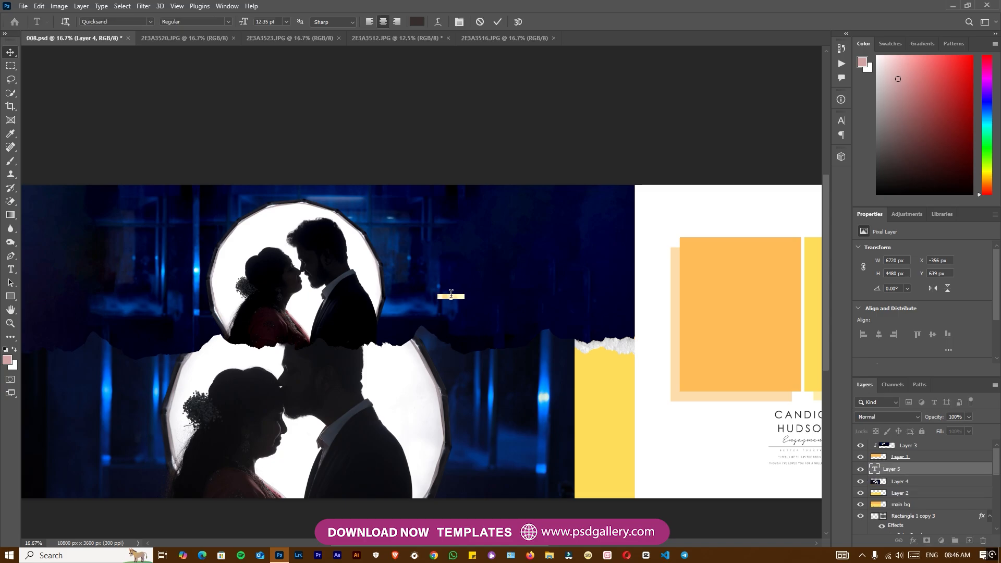
{"action": "key", "text": "ctrl+t"}
{"action": "right_click", "coordinate": [398, 410]}
{"action": "key", "text": "Escape"}
{"action": "key", "text": "BackSpace"}
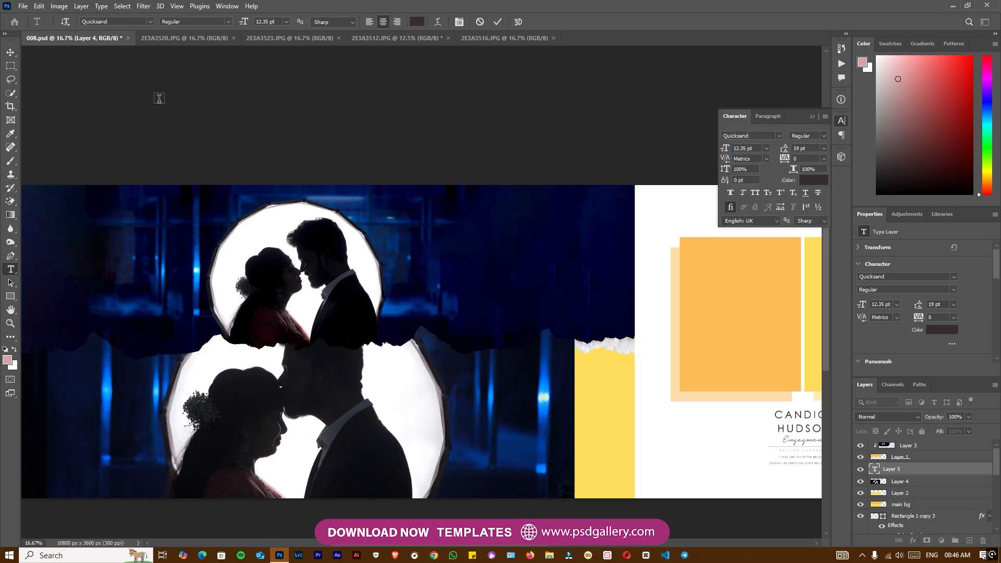
{"action": "type", "text": "v"}
{"action": "left_click", "coordinate": [11, 51]}
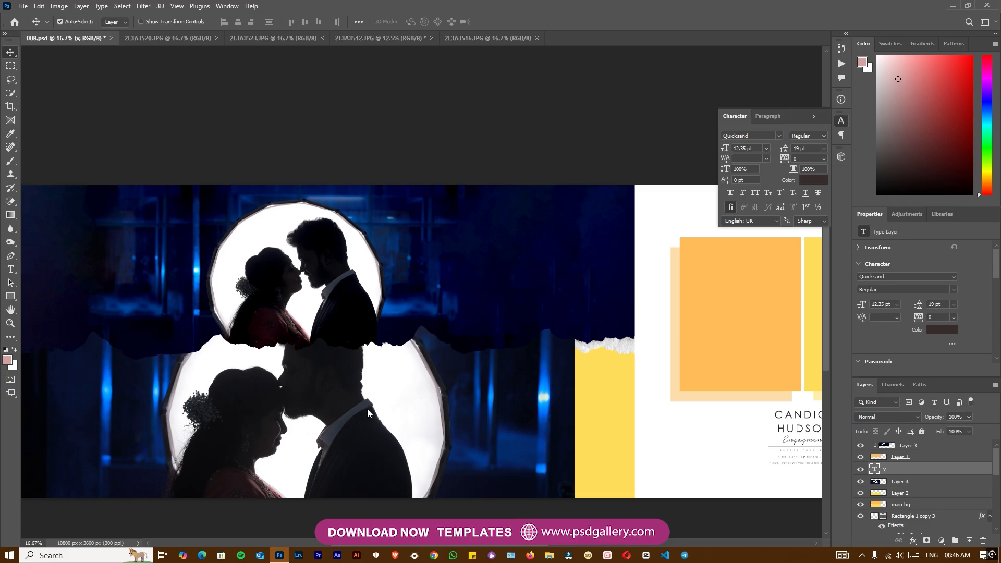
Step: Scale the Layer 4 silhouette photo to about 56.85% and position its bright circle just below the torn edge
{"action": "left_click", "coordinate": [368, 413]}
{"action": "key", "text": "ctrl+t"}
{"action": "left_click_drag", "start_coordinate": [578, 246], "coordinate": [435, 330]}
{"action": "left_click_drag", "start_coordinate": [328, 427], "coordinate": [363, 383]}
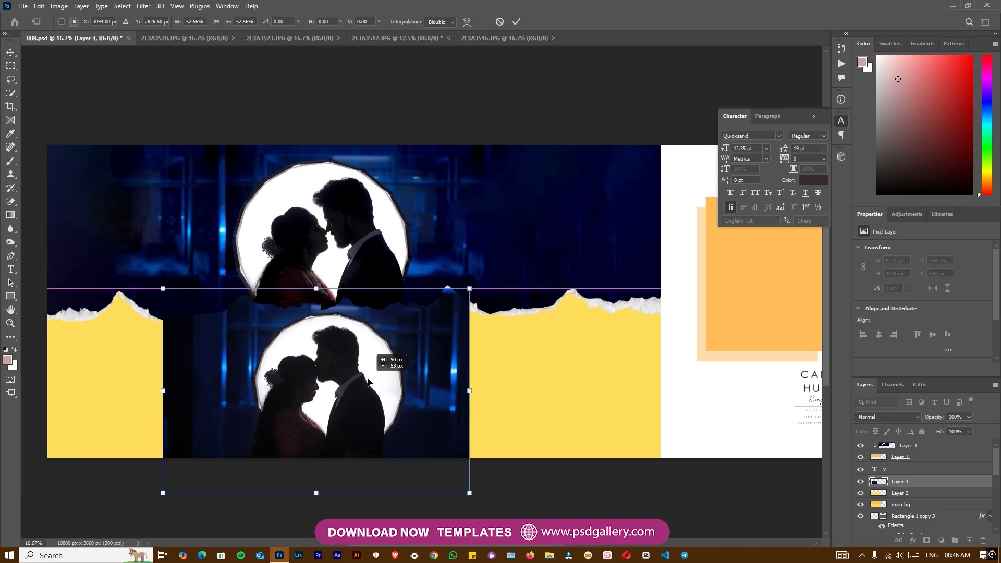
{"action": "key", "text": "ctrl+plus"}
{"action": "left_click_drag", "start_coordinate": [495, 286], "coordinate": [504, 289]}
{"action": "key", "text": "ctrl+minus"}
{"action": "key", "text": "ctrl+minus"}
{"action": "key", "text": "ctrl+minus"}
{"action": "left_click_drag", "start_coordinate": [417, 345], "coordinate": [423, 347]}
{"action": "left_click_drag", "start_coordinate": [454, 286], "coordinate": [458, 282]}
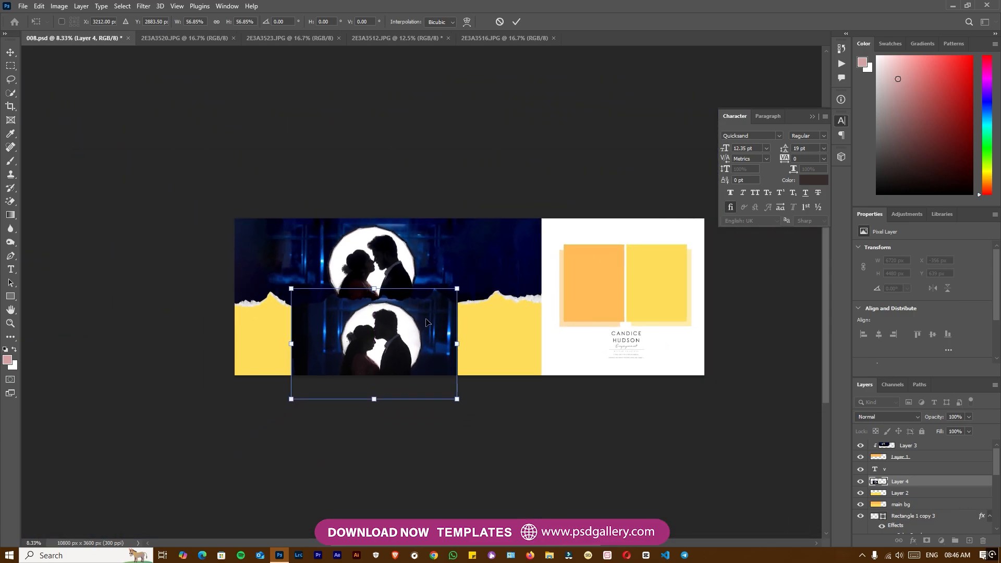
{"action": "key", "text": "Return"}
Step: Draw a closed curved path around the uncovered yellow area left of the lower couple and convert it to a selection
{"action": "key", "text": "ctrl+plus"}
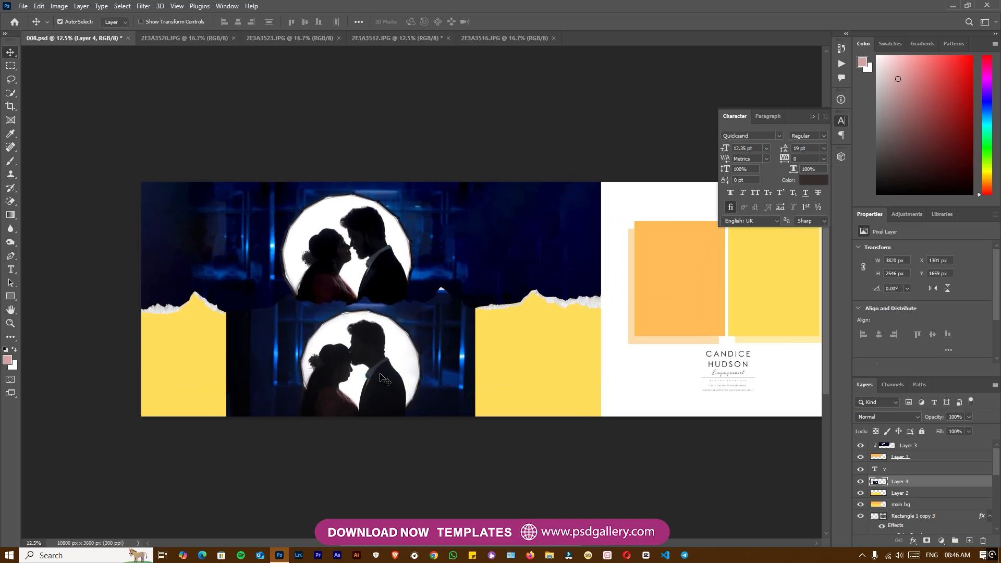
{"action": "key", "text": "ctrl+plus"}
{"action": "left_click_drag", "start_coordinate": [344, 389], "coordinate": [417, 370]}
{"action": "key", "text": "p"}
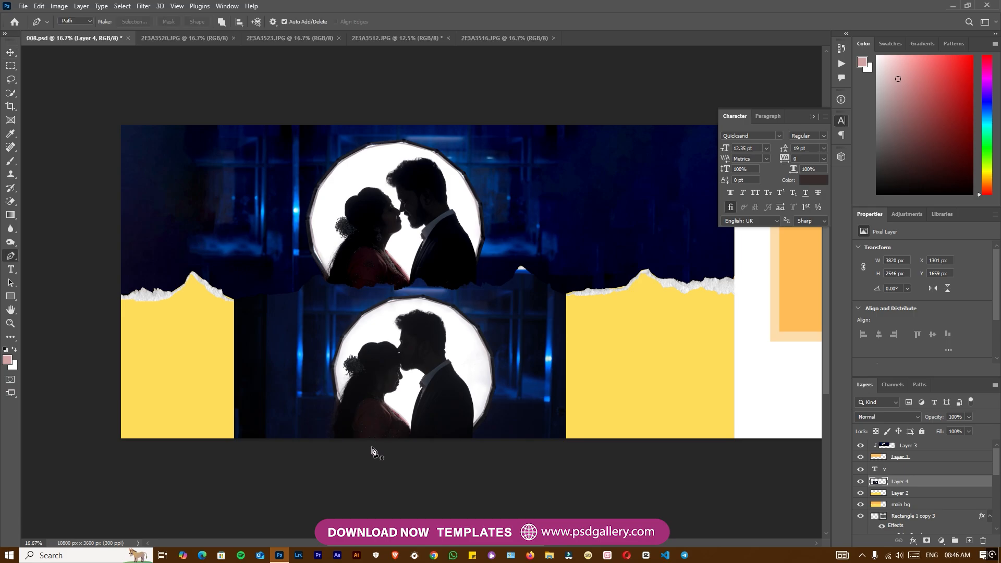
{"action": "left_click", "coordinate": [316, 442]}
{"action": "left_click_drag", "start_coordinate": [324, 346], "coordinate": [325, 330]}
{"action": "left_click_drag", "start_coordinate": [293, 265], "coordinate": [263, 251]}
{"action": "left_click_drag", "start_coordinate": [186, 242], "coordinate": [103, 243]}
{"action": "left_click_drag", "start_coordinate": [68, 262], "coordinate": [46, 334]}
{"action": "left_click_drag", "start_coordinate": [53, 401], "coordinate": [60, 433]}
{"action": "left_click_drag", "start_coordinate": [132, 480], "coordinate": [172, 486]}
{"action": "left_click_drag", "start_coordinate": [262, 485], "coordinate": [294, 459]}
{"action": "key", "text": "ctrl+Return"}
Step: Extend the lower photo's background to the left with a Content-Aware fill at 100% opacity and deselect
{"action": "right_click", "coordinate": [270, 398]}
{"action": "left_click", "coordinate": [309, 320]}
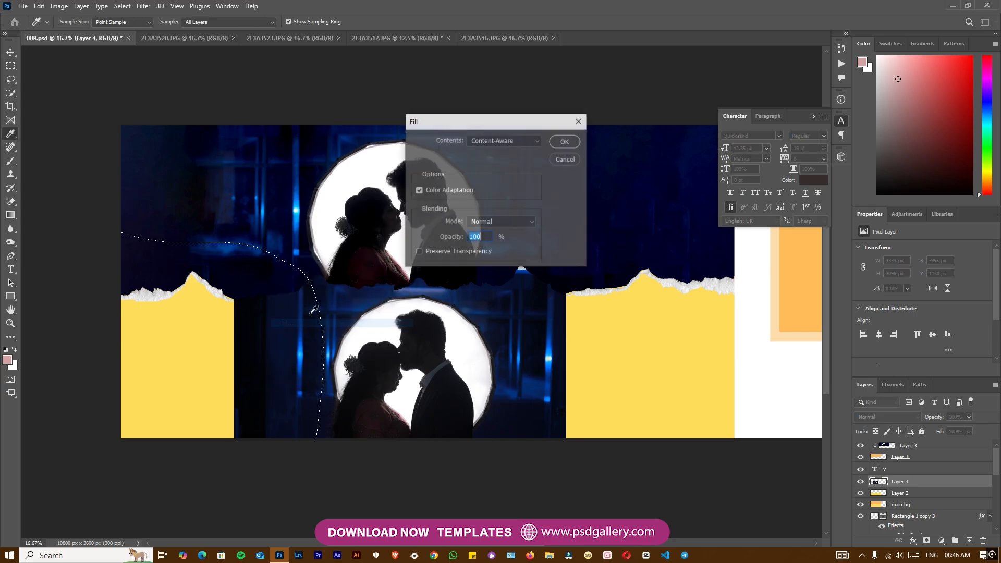
{"action": "left_click", "coordinate": [555, 139]}
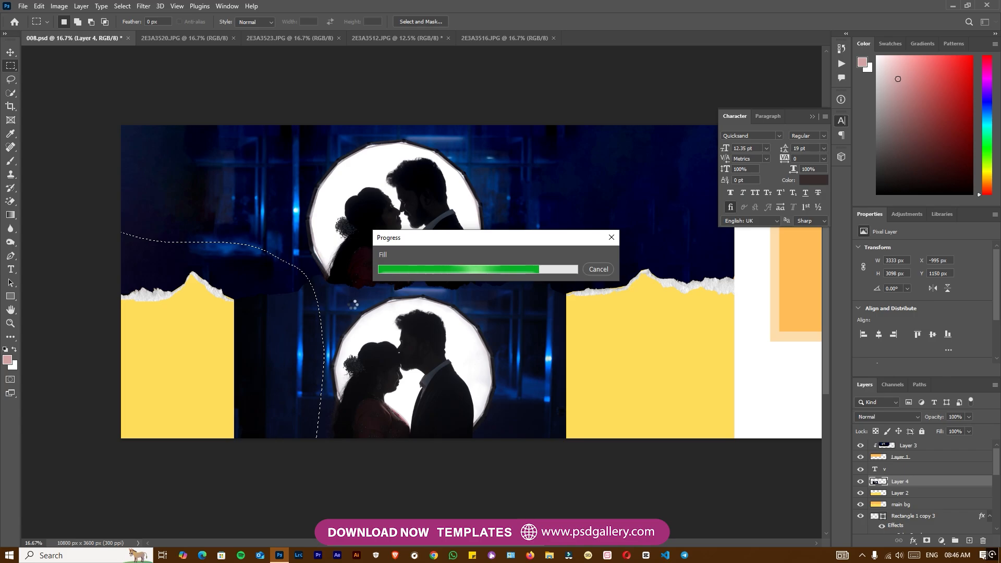
{"action": "key", "text": "ctrl+d"}
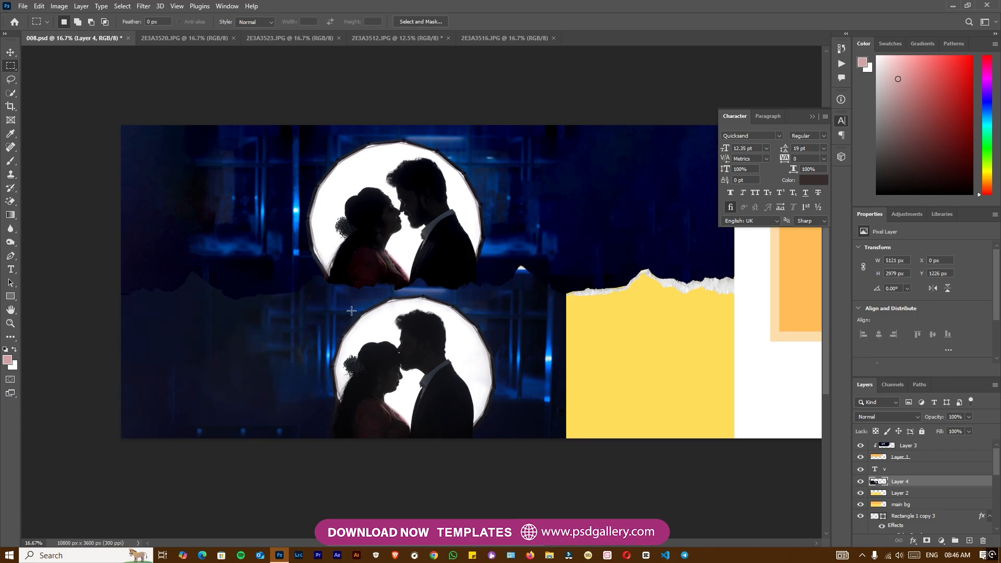
Step: Outline the uncovered yellow area right of the lower couple with a curved path and convert it to a selection
{"action": "left_click_drag", "start_coordinate": [545, 385], "coordinate": [459, 390]}
{"action": "left_click_drag", "start_coordinate": [505, 455], "coordinate": [476, 465]}
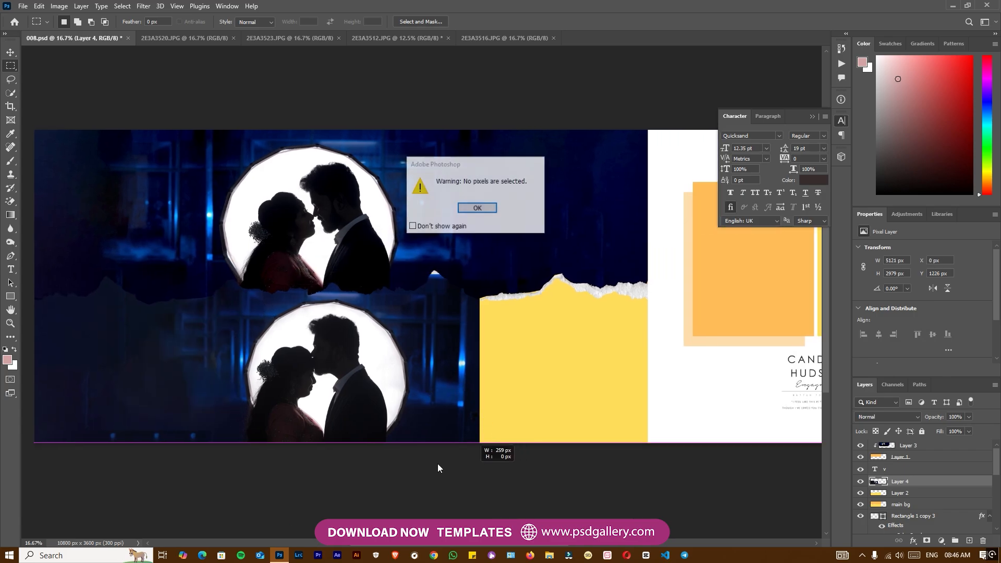
{"action": "left_click", "coordinate": [477, 208]}
{"action": "key", "text": "p"}
{"action": "left_click_drag", "start_coordinate": [502, 454], "coordinate": [464, 468]}
{"action": "left_click_drag", "start_coordinate": [436, 458], "coordinate": [429, 445]}
{"action": "left_click_drag", "start_coordinate": [425, 401], "coordinate": [420, 377]}
{"action": "left_click_drag", "start_coordinate": [418, 331], "coordinate": [420, 311]}
{"action": "left_click_drag", "start_coordinate": [438, 263], "coordinate": [480, 240]}
{"action": "left_click_drag", "start_coordinate": [555, 222], "coordinate": [635, 236]}
{"action": "left_click_drag", "start_coordinate": [648, 247], "coordinate": [661, 285]}
{"action": "left_click_drag", "start_coordinate": [663, 450], "coordinate": [661, 454]}
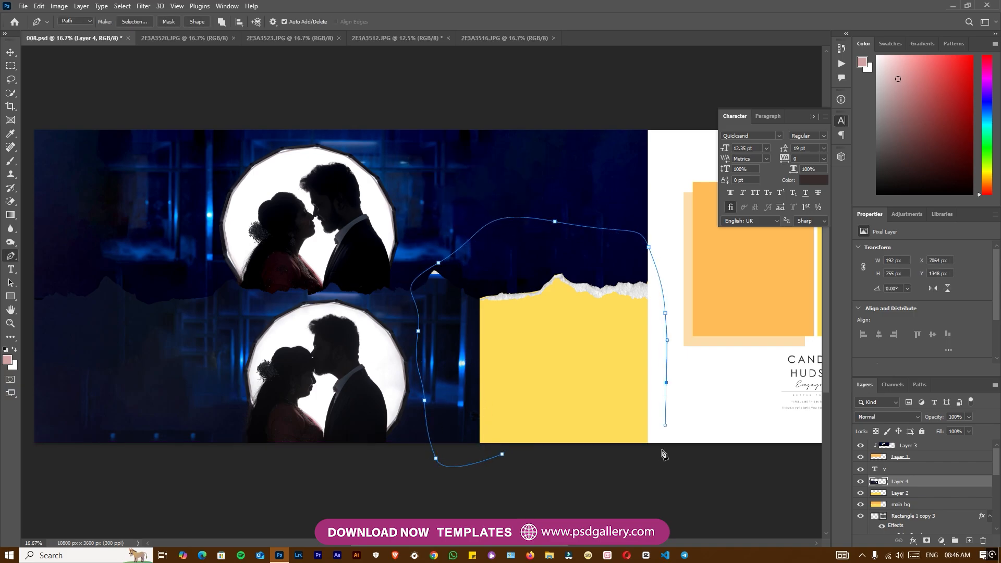
{"action": "key", "text": "ctrl+Return"}
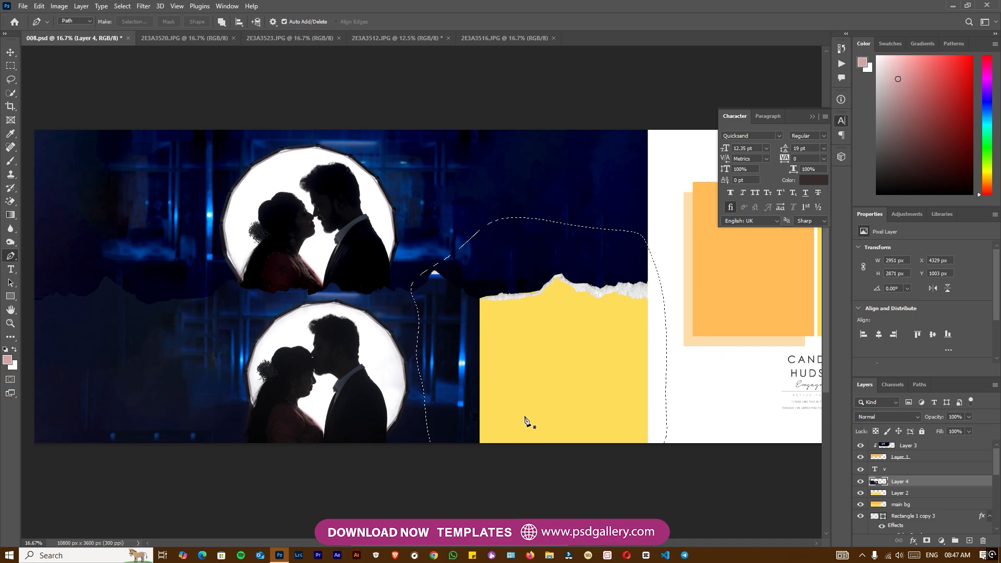
Step: Extend the lower photo's background to the right with a Content-Aware fill, deselect, and clip Layer 4 to Layer 2
{"action": "key", "text": "m"}
{"action": "right_click", "coordinate": [525, 396]}
{"action": "left_click", "coordinate": [571, 311]}
{"action": "left_click", "coordinate": [565, 139]}
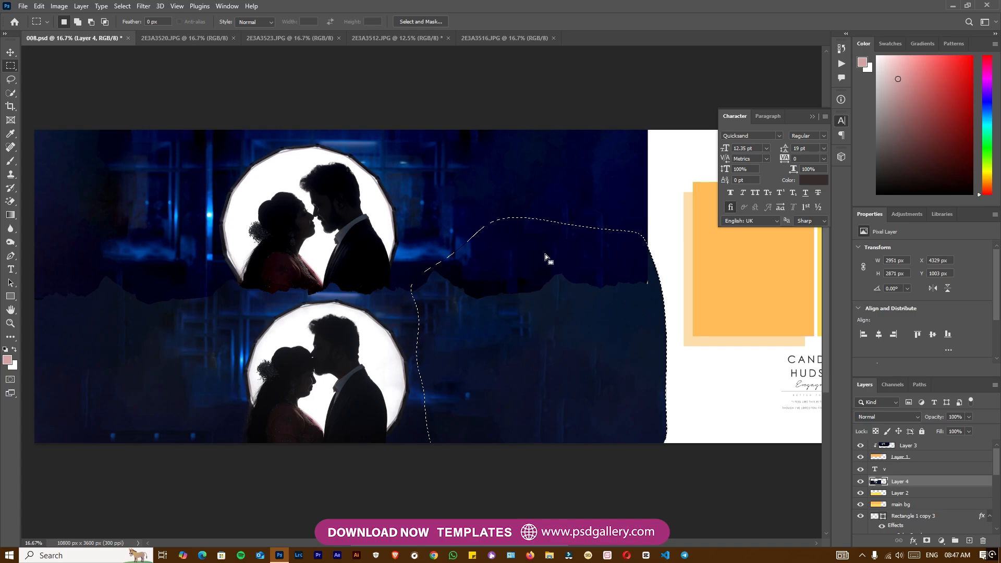
{"action": "key", "text": "ctrl+d"}
{"action": "key", "text": "ctrl+alt+g"}
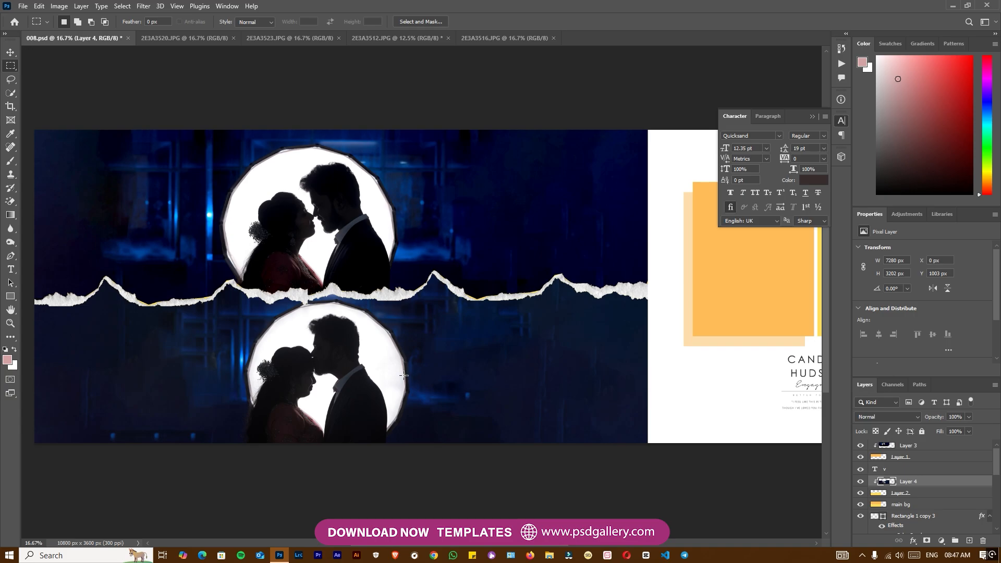
Step: Adjust the lower photo's Levels to black input 10 and white input 196, comparing before and after
{"action": "key", "text": "v"}
{"action": "right_click", "coordinate": [380, 372]}
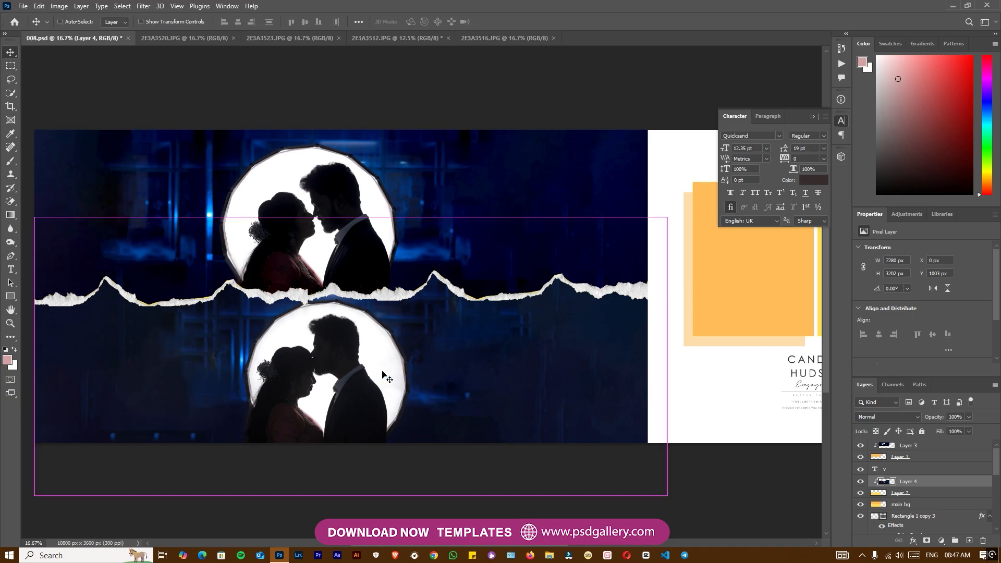
{"action": "key", "text": "ctrl+l"}
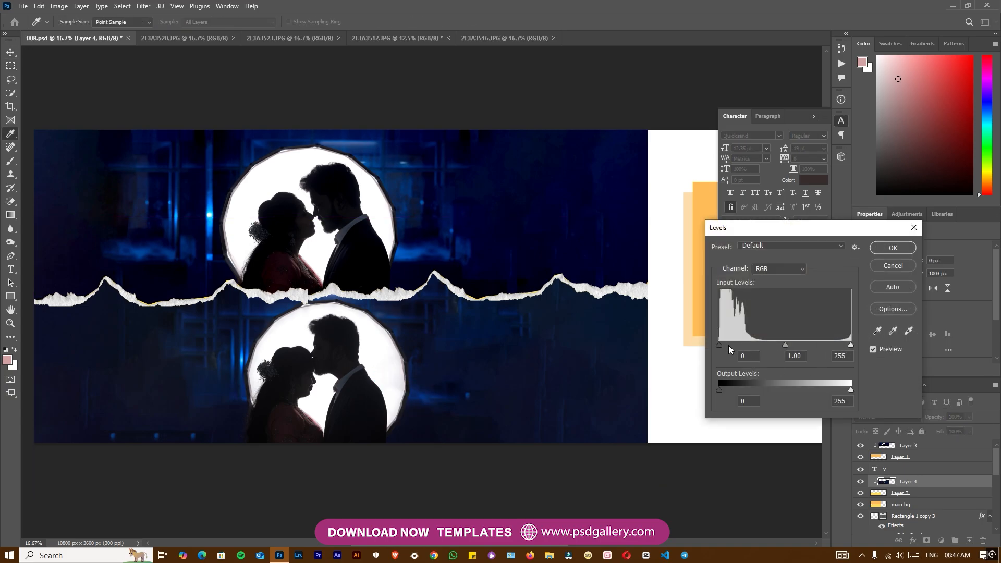
{"action": "left_click_drag", "start_coordinate": [719, 345], "coordinate": [724, 346]}
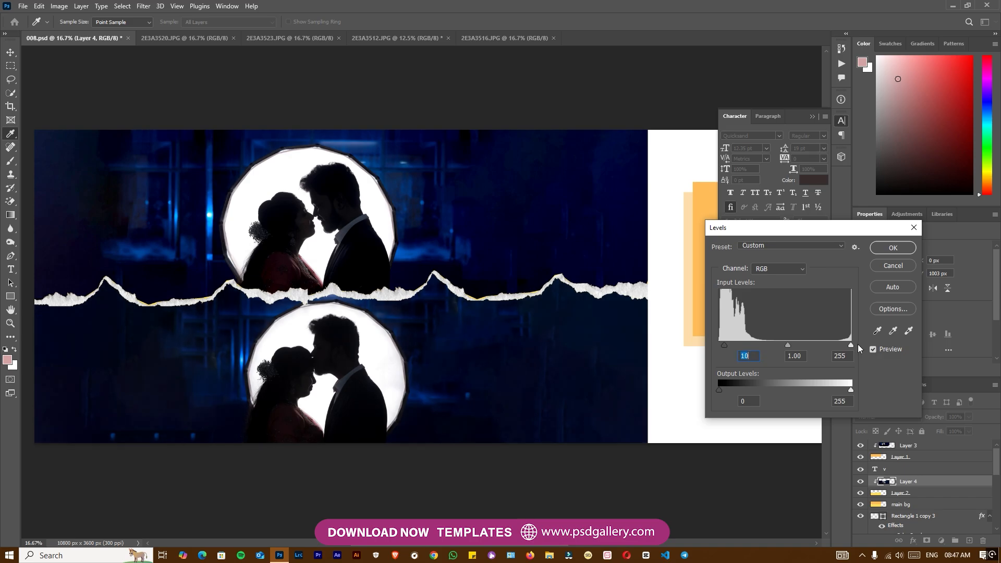
{"action": "left_click_drag", "start_coordinate": [846, 343], "coordinate": [832, 340]}
{"action": "left_click", "coordinate": [881, 350]}
{"action": "left_click", "coordinate": [881, 350]}
{"action": "left_click_drag", "start_coordinate": [833, 342], "coordinate": [821, 342]}
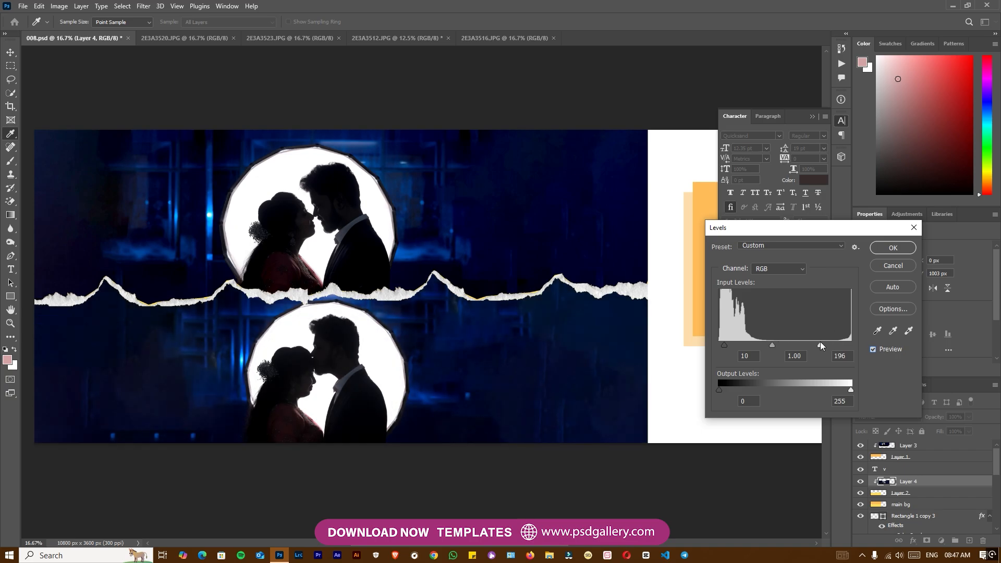
{"action": "left_click", "coordinate": [893, 248]}
Step: Examine the toned lower photo against the upper photo and the torn edge across the whole spread
{"action": "key", "text": "ctrl+minus"}
{"action": "key", "text": "ctrl+minus"}
{"action": "key", "text": "ctrl+minus"}
{"action": "left_click_drag", "start_coordinate": [441, 297], "coordinate": [462, 321]}
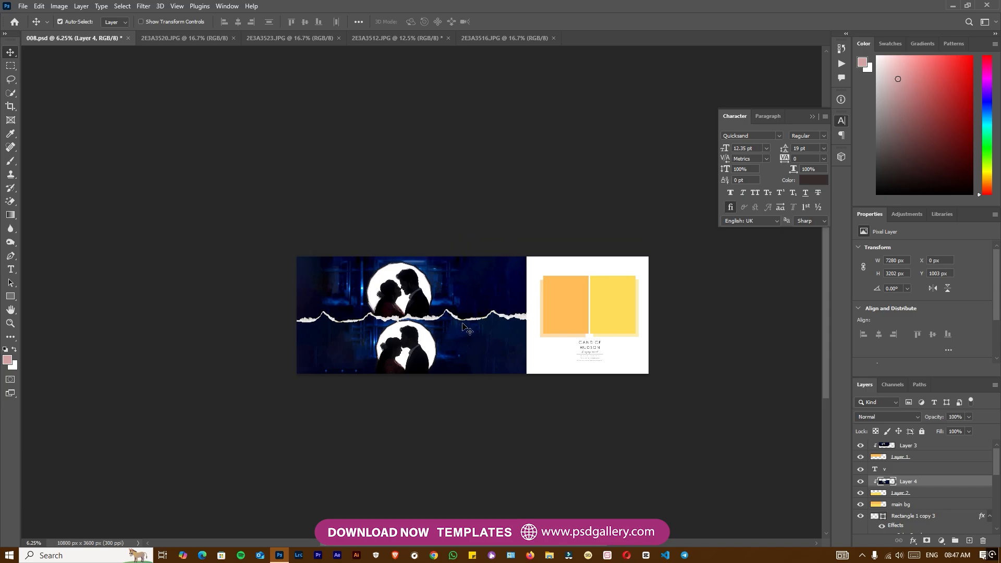
{"action": "key", "text": "ctrl+plus"}
{"action": "key", "text": "ctrl+plus"}
{"action": "key", "text": "ctrl+plus"}
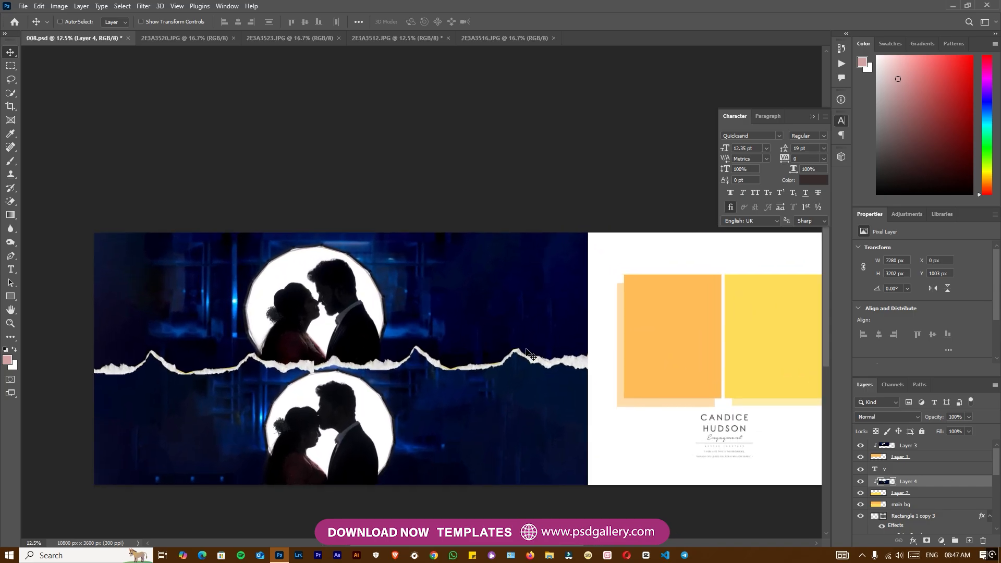
{"action": "left_click_drag", "start_coordinate": [521, 360], "coordinate": [439, 356]}
{"action": "key", "text": "ctrl+minus"}
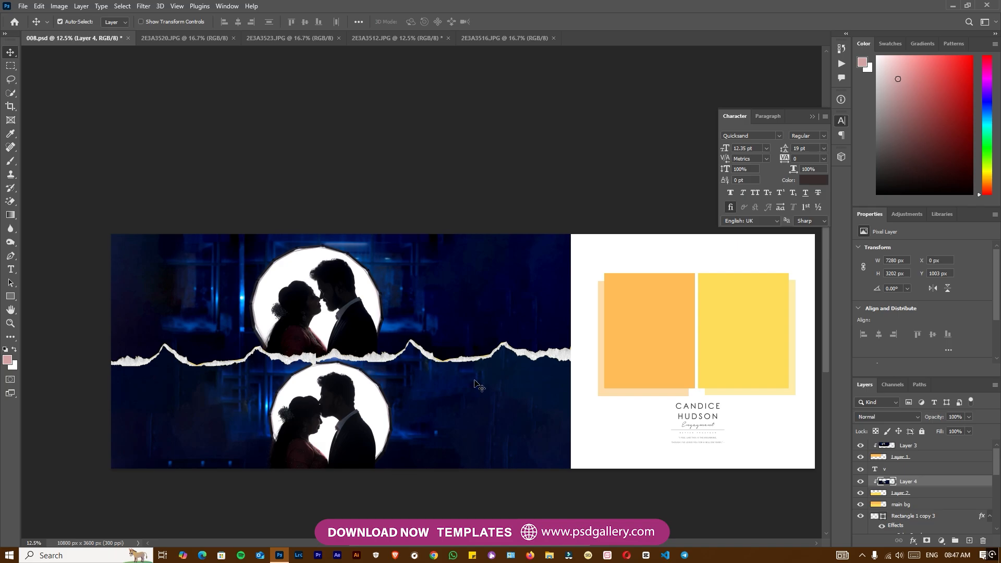
Step: Clone dark background over the small light spots at the lower photo's bottom left with an enlarged Clone Stamp brush
{"action": "right_click", "coordinate": [461, 428]}
{"action": "left_click", "coordinate": [477, 432]}
{"action": "key", "text": "s"}
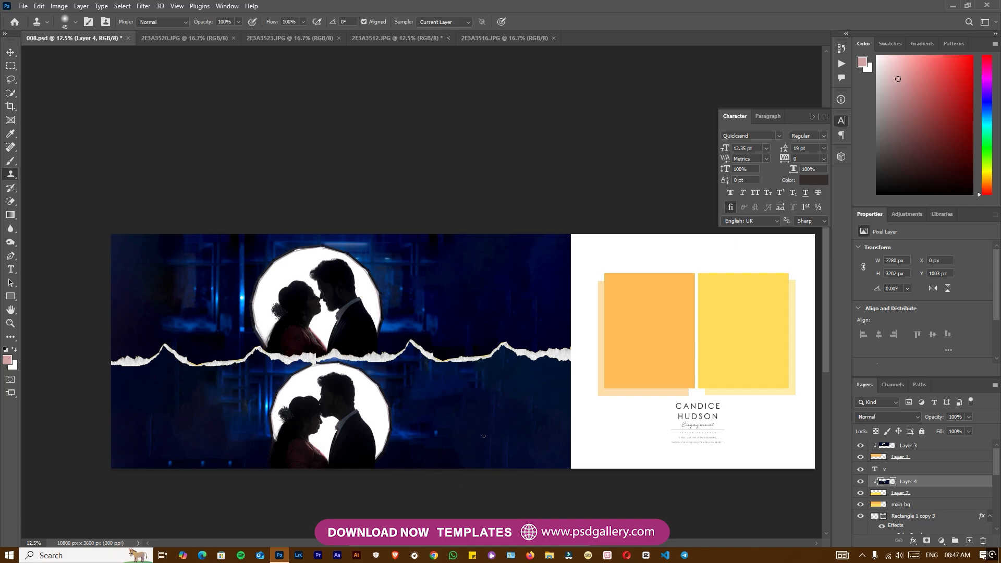
{"action": "key", "text": "bracketright"}
{"action": "key", "text": "bracketright"}
{"action": "key", "text": "bracketright"}
{"action": "key", "text": "bracketright"}
{"action": "key", "text": "bracketright"}
{"action": "key", "text": "bracketright"}
{"action": "key", "text": "bracketright"}
{"action": "key", "text": "bracketright"}
{"action": "left_click", "coordinate": [474, 423], "text": "alt"}
{"action": "left_click", "coordinate": [196, 428], "text": "alt"}
{"action": "mouse_move", "coordinate": [195, 472]}
{"action": "left_mouse_down"}
{"action": "mouse_move", "coordinate": [208, 463]}
{"action": "mouse_move", "coordinate": [157, 469]}
{"action": "mouse_move", "coordinate": [147, 460]}
{"action": "left_mouse_up"}
{"action": "left_click", "coordinate": [158, 411], "text": "alt"}
{"action": "left_click", "coordinate": [443, 376], "text": "alt"}
Step: Move the lower silhouette photo slightly left to X -92 px and Y 1005 px
{"action": "key", "text": "v"}
{"action": "key", "text": "alt+v"}
{"action": "left_click", "coordinate": [671, 4]}
{"action": "key", "text": "ctrl+plus"}
{"action": "left_click_drag", "start_coordinate": [408, 333], "coordinate": [572, 279]}
{"action": "key", "text": "s"}
{"action": "key", "text": "v"}
{"action": "right_click", "coordinate": [461, 391]}
{"action": "left_click", "coordinate": [474, 399]}
{"action": "left_click_drag", "start_coordinate": [474, 399], "coordinate": [467, 399]}
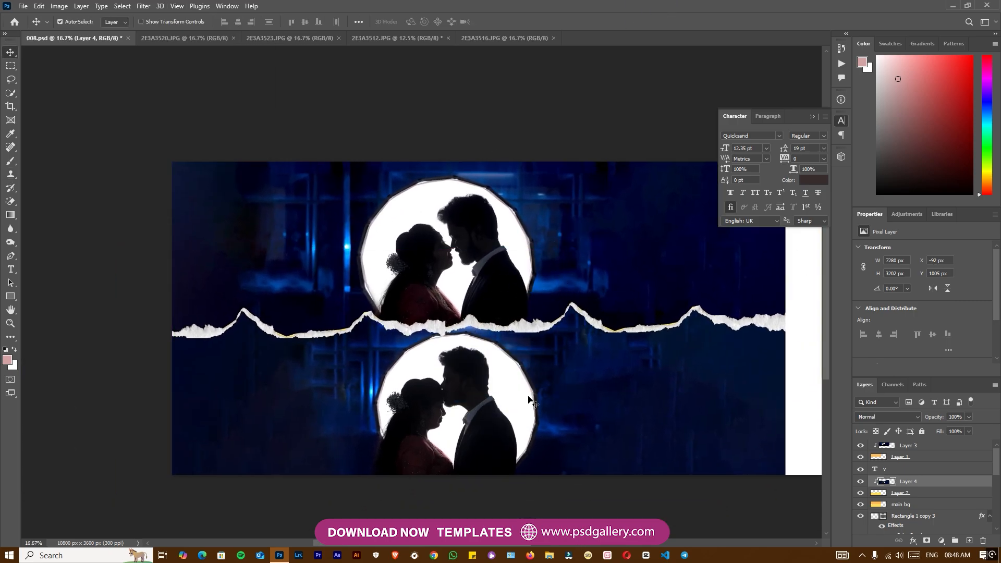
Step: Scale the lower silhouette photo to about 111.14% and reposition it beneath the torn edge
{"action": "key", "text": "ctrl+minus"}
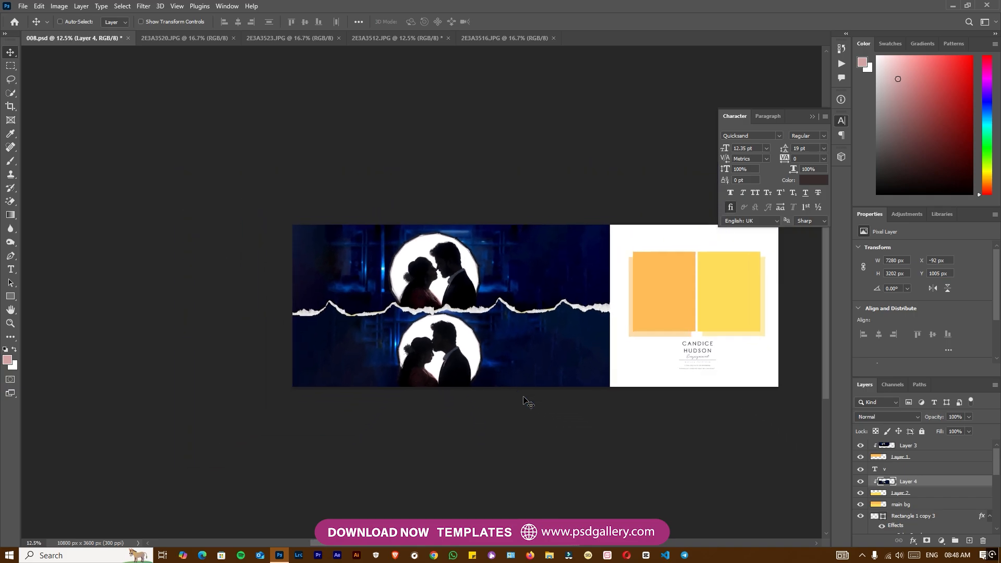
{"action": "key", "text": "ctrl+minus"}
{"action": "key", "text": "ctrl+t"}
{"action": "left_click_drag", "start_coordinate": [611, 271], "coordinate": [626, 263]}
{"action": "left_click_drag", "start_coordinate": [429, 326], "coordinate": [433, 334]}
{"action": "key", "text": "Return"}
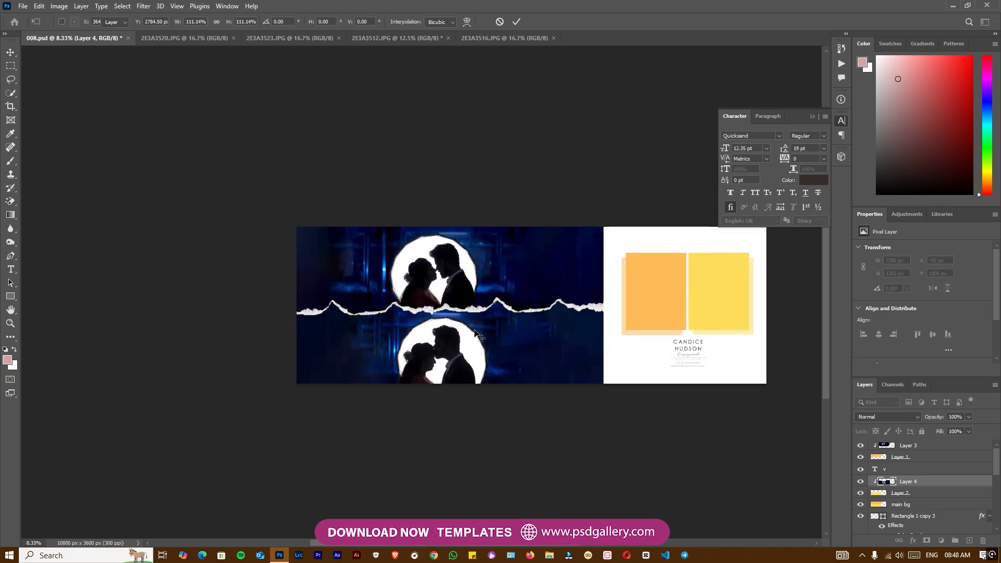
Step: Select the upper photo on Layer 3, nudge it, and enlarge it slightly to about 7400 × 2722 px
{"action": "key", "text": "ctrl+plus"}
{"action": "key", "text": "ctrl+plus"}
{"action": "right_click", "coordinate": [434, 260]}
{"action": "left_click", "coordinate": [453, 264]}
{"action": "left_click_drag", "start_coordinate": [453, 264], "coordinate": [458, 267]}
{"action": "key", "text": "ctrl+t"}
{"action": "scroll", "coordinate": [707, 174], "scroll_direction": "right", "scroll_amount": 2}
{"action": "left_click_drag", "start_coordinate": [704, 152], "coordinate": [708, 150]}
{"action": "key", "text": "Return"}
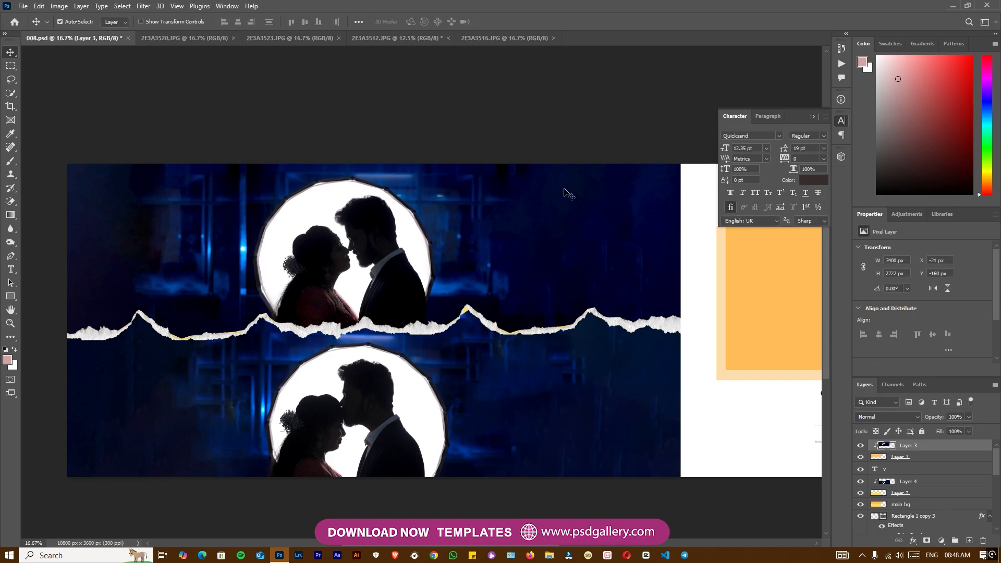
Step: Examine the torn edge between the two silhouette photos and the empty photo frames on the white page
{"action": "scroll", "coordinate": [366, 327], "scroll_direction": "left", "scroll_amount": 1}
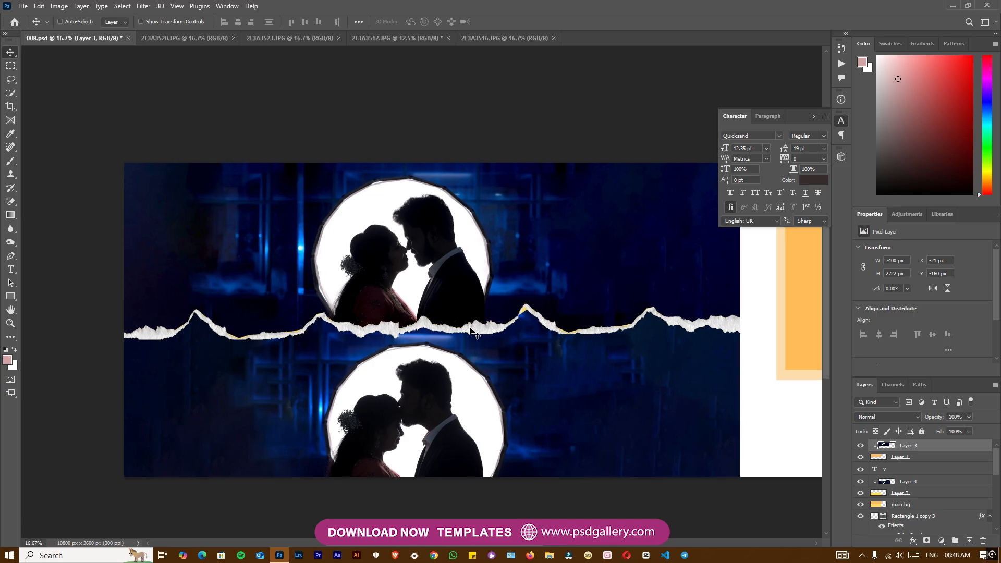
{"action": "scroll", "coordinate": [521, 334], "scroll_direction": "up", "scroll_amount": 1}
{"action": "scroll", "coordinate": [494, 356], "scroll_direction": "down", "scroll_amount": 2}
{"action": "scroll", "coordinate": [514, 351], "scroll_direction": "right", "scroll_amount": 3}
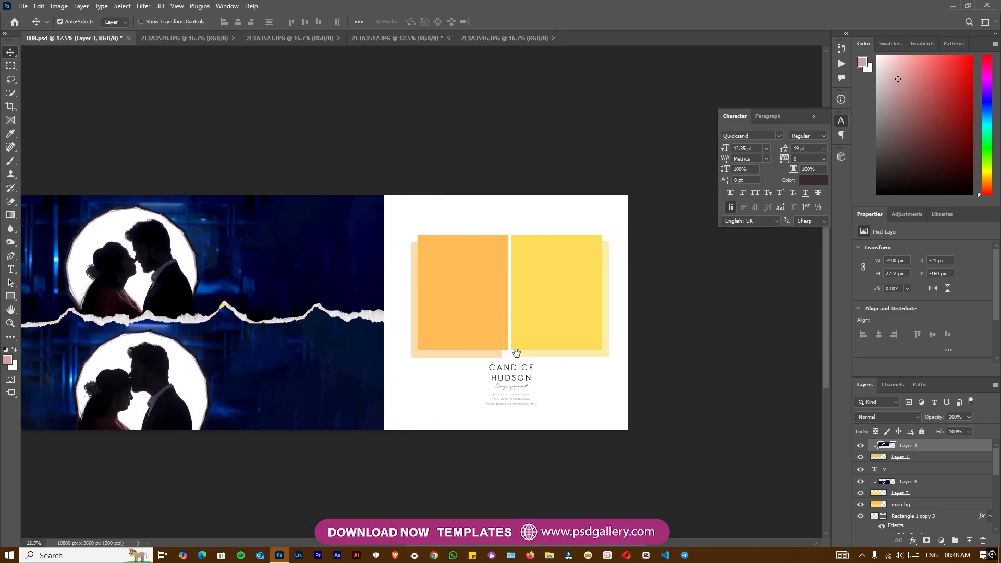
{"action": "scroll", "coordinate": [522, 358], "scroll_direction": "up", "scroll_amount": 1}
{"action": "left_click_drag", "start_coordinate": [419, 335], "coordinate": [605, 362]}
{"action": "left_click_drag", "start_coordinate": [442, 372], "coordinate": [527, 364]}
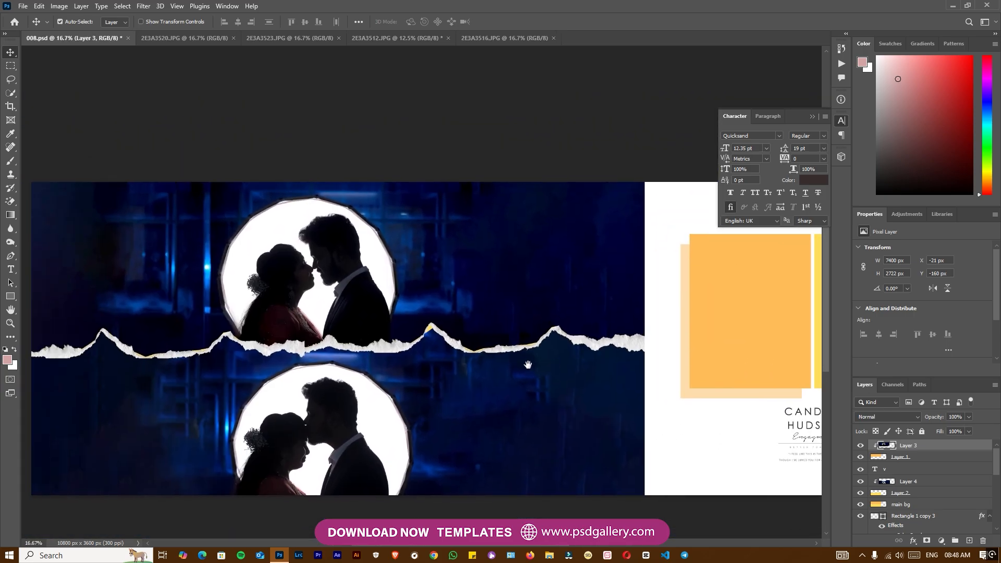
{"action": "key", "text": "ctrl+plus"}
{"action": "left_click_drag", "start_coordinate": [444, 393], "coordinate": [525, 306]}
{"action": "scroll", "coordinate": [451, 366], "scroll_direction": "right", "scroll_amount": 5}
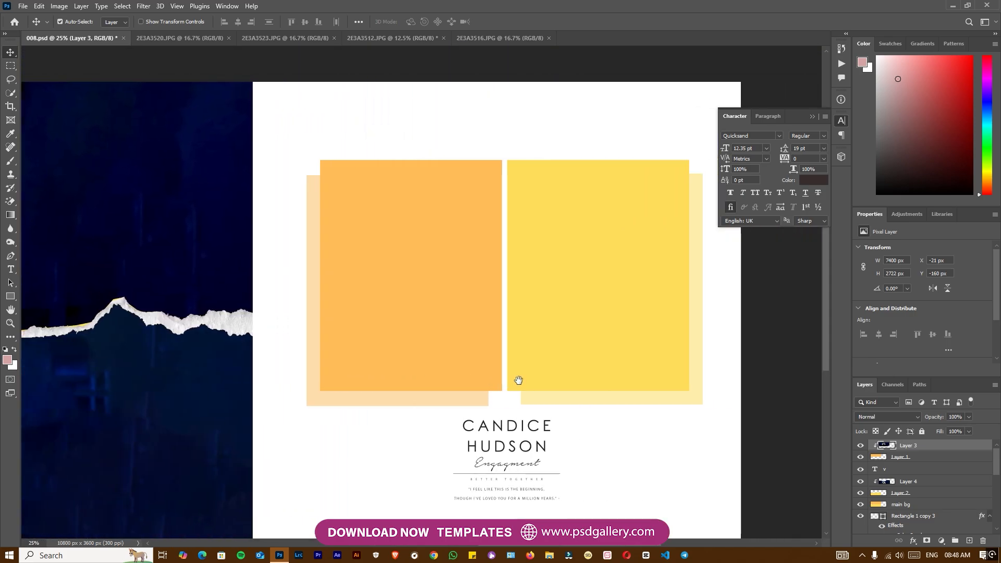
Step: Select the orange frame Rectangle 1 copy 2 and copy the couple photo from 2E3A3512.JPG above it
{"action": "right_click", "coordinate": [436, 308]}
{"action": "left_click", "coordinate": [450, 313]}
{"action": "scroll", "coordinate": [492, 308], "scroll_direction": "right", "scroll_amount": 5}
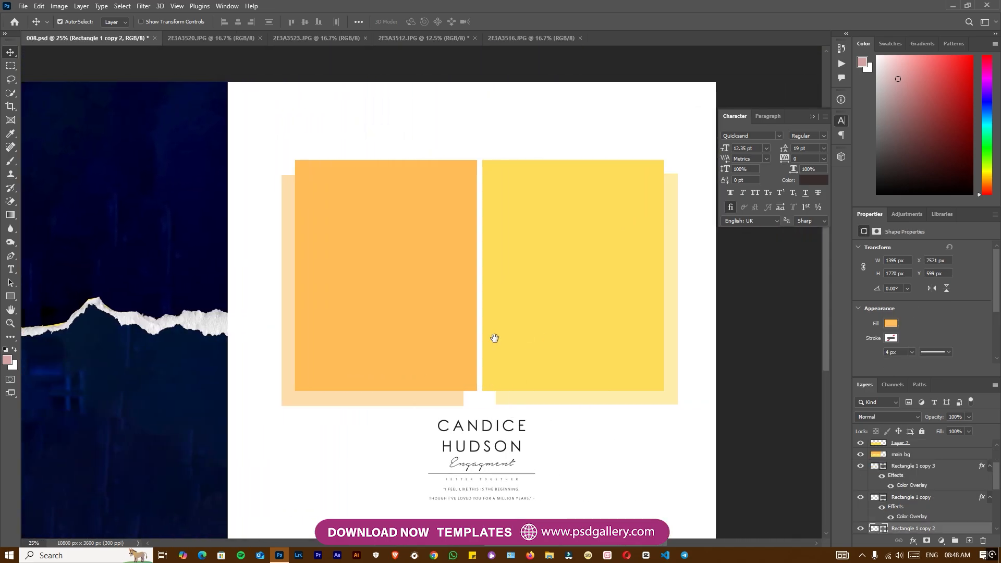
{"action": "left_click", "coordinate": [397, 38]}
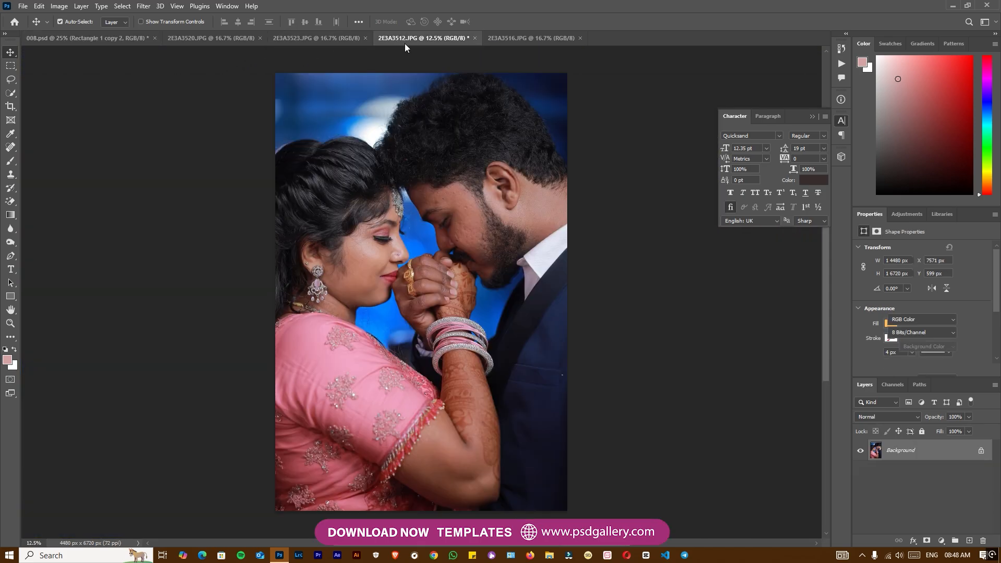
{"action": "left_click_drag", "start_coordinate": [97, 36], "coordinate": [358, 311]}
Step: Scale the pasted couple photo to about 30.80% and place it over the orange frame
{"action": "key", "text": "ctrl+t"}
{"action": "key", "text": "ctrl+minus"}
{"action": "key", "text": "ctrl+minus"}
{"action": "left_click_drag", "start_coordinate": [542, 92], "coordinate": [351, 196]}
{"action": "left_click_drag", "start_coordinate": [397, 292], "coordinate": [385, 283]}
{"action": "left_click_drag", "start_coordinate": [420, 239], "coordinate": [445, 230]}
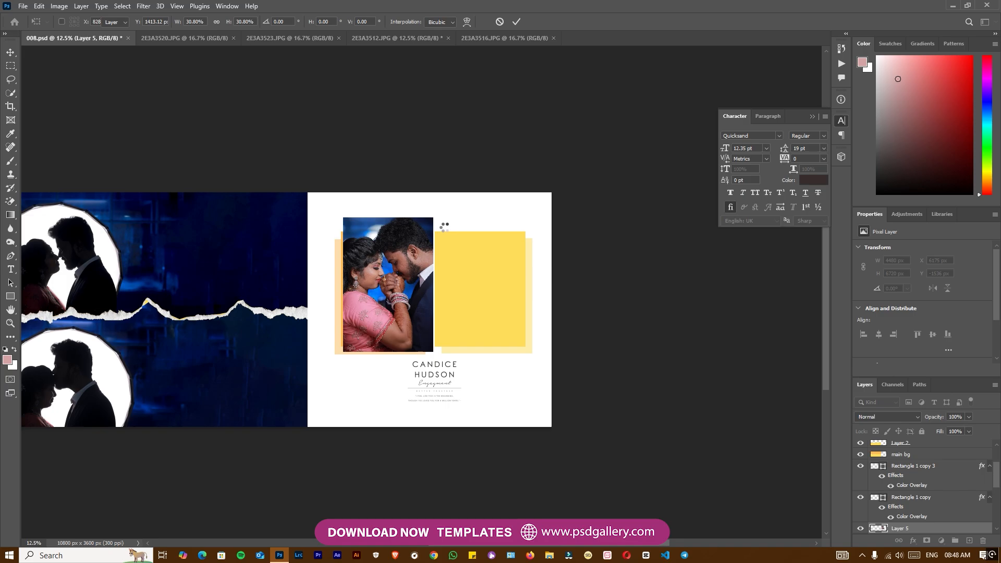
Step: Clip the couple photo to the orange frame and refine its position and size to about 1397 × 2096 px
{"action": "key", "text": "ctrl+plus"}
{"action": "key", "text": "ctrl+plus"}
{"action": "left_click_drag", "start_coordinate": [384, 291], "coordinate": [383, 296]}
{"action": "key", "text": "ctrl+t"}
{"action": "left_click_drag", "start_coordinate": [440, 151], "coordinate": [445, 150]}
{"action": "key", "text": "Return"}
Step: Try to copy the couple photo from 2E3A3516.JPG above the yellow frame Rectangle 1 copy 3 and clip it to the frame
{"action": "right_click", "coordinate": [512, 288]}
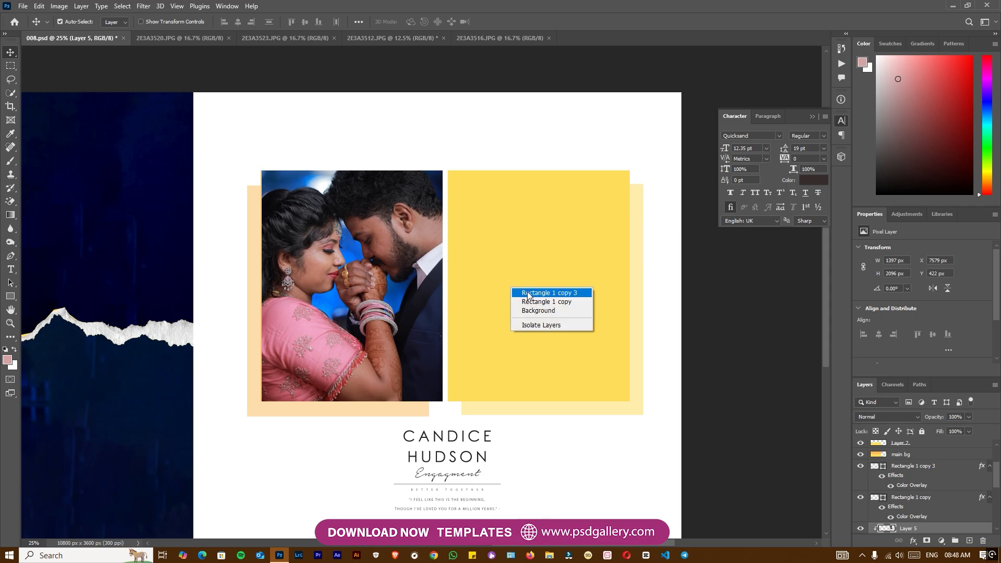
{"action": "left_click", "coordinate": [527, 293]}
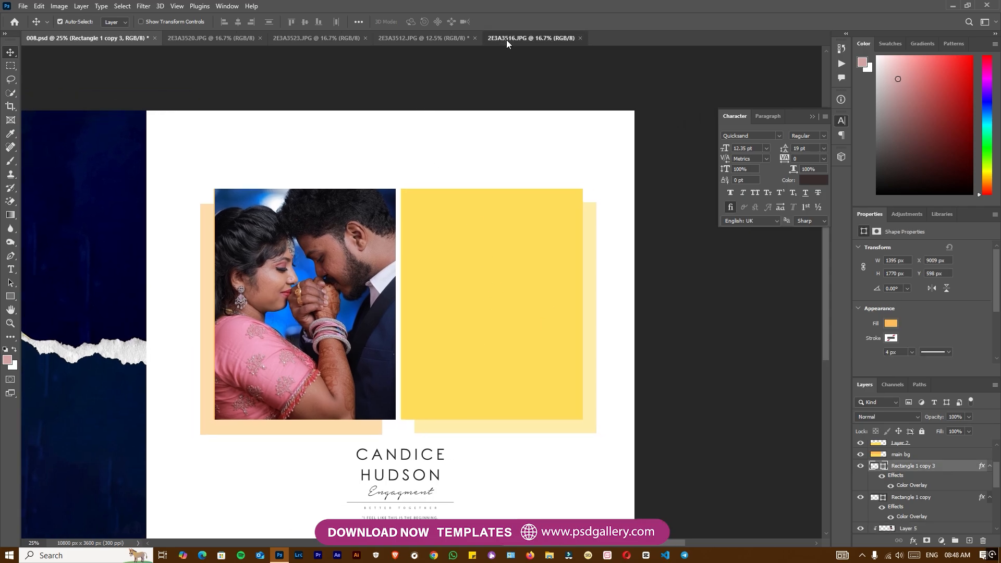
{"action": "left_click", "coordinate": [507, 40]}
{"action": "left_click_drag", "start_coordinate": [461, 224], "coordinate": [71, 39]}
{"action": "left_click_drag", "start_coordinate": [629, 275], "coordinate": [448, 277]}
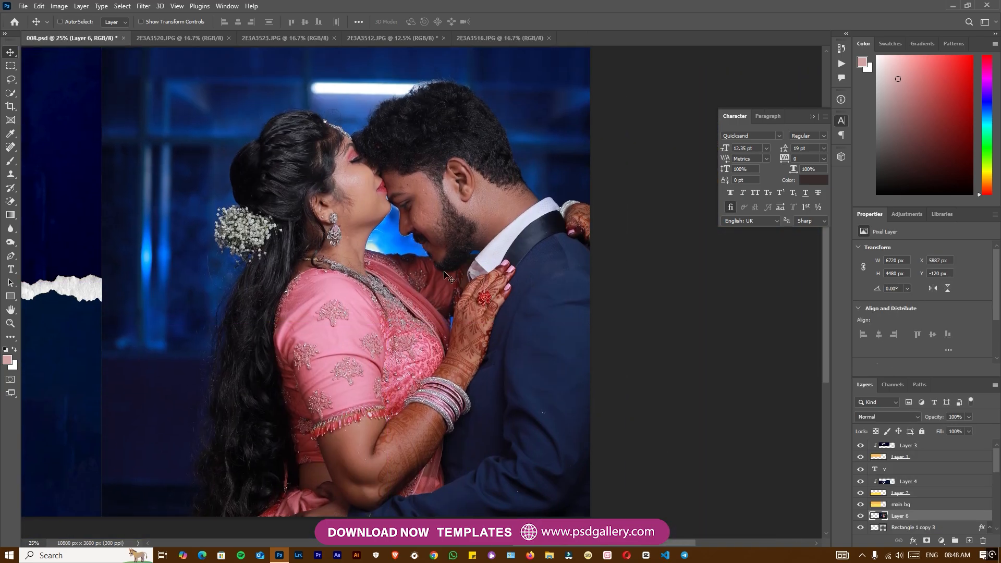
{"action": "key", "text": "ctrl+alt+g"}
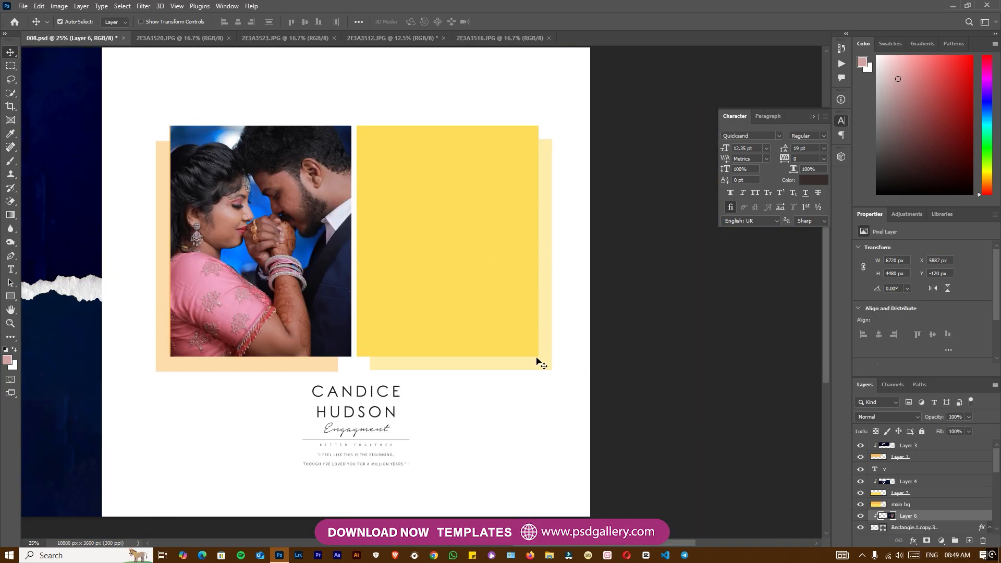
Step: Hide the Color Overlay on Rectangle 1 copy 3 and clip the couple photo from 2E3A3516.JPG to that frame
{"action": "left_click", "coordinate": [488, 318]}
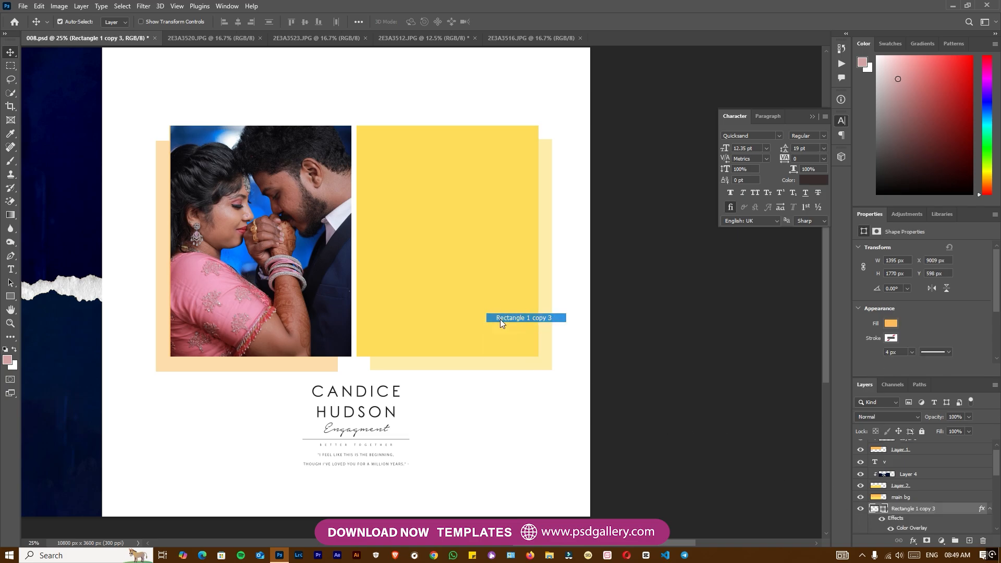
{"action": "left_click", "coordinate": [890, 529]}
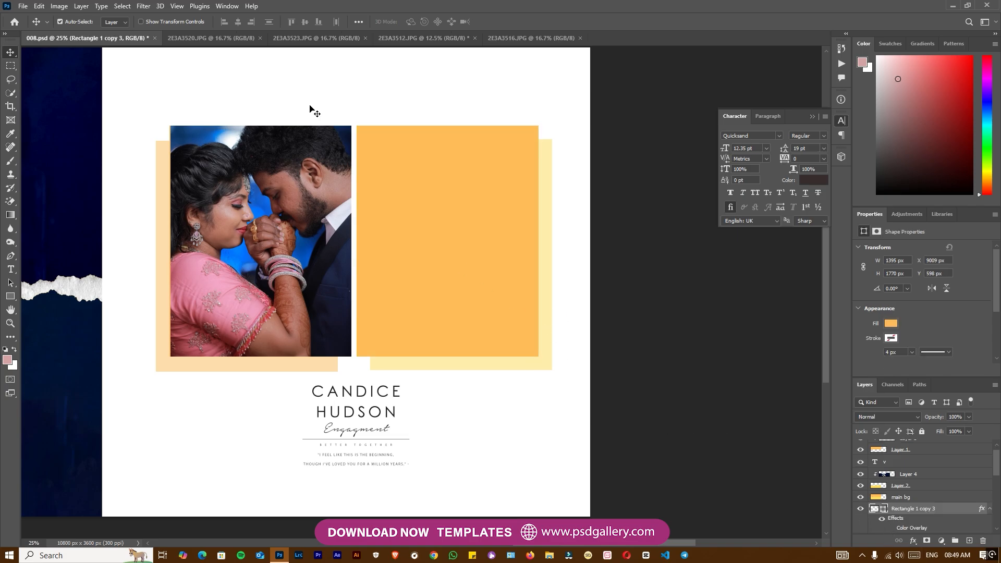
{"action": "left_click", "coordinate": [518, 38]}
{"action": "left_click_drag", "start_coordinate": [508, 221], "coordinate": [458, 253]}
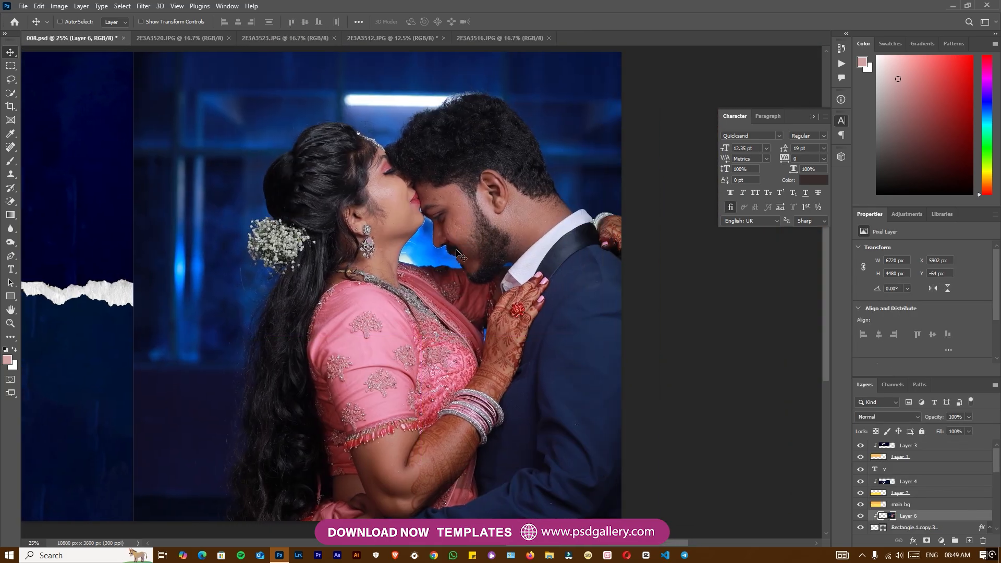
{"action": "key", "text": "ctrl+alt+g"}
Step: Scale the clipped photo from 2E3A3516.JPG to about 3915 × 2611 px and position the couple within its frame
{"action": "key", "text": "ctrl+minus"}
{"action": "key", "text": "ctrl+minus"}
{"action": "key", "text": "ctrl+t"}
{"action": "left_click_drag", "start_coordinate": [605, 176], "coordinate": [422, 239]}
{"action": "key", "text": "Return"}
{"action": "key", "text": "ctrl+plus"}
{"action": "key", "text": "ctrl+plus"}
{"action": "key", "text": "ctrl+t"}
{"action": "left_click_drag", "start_coordinate": [626, 128], "coordinate": [654, 116]}
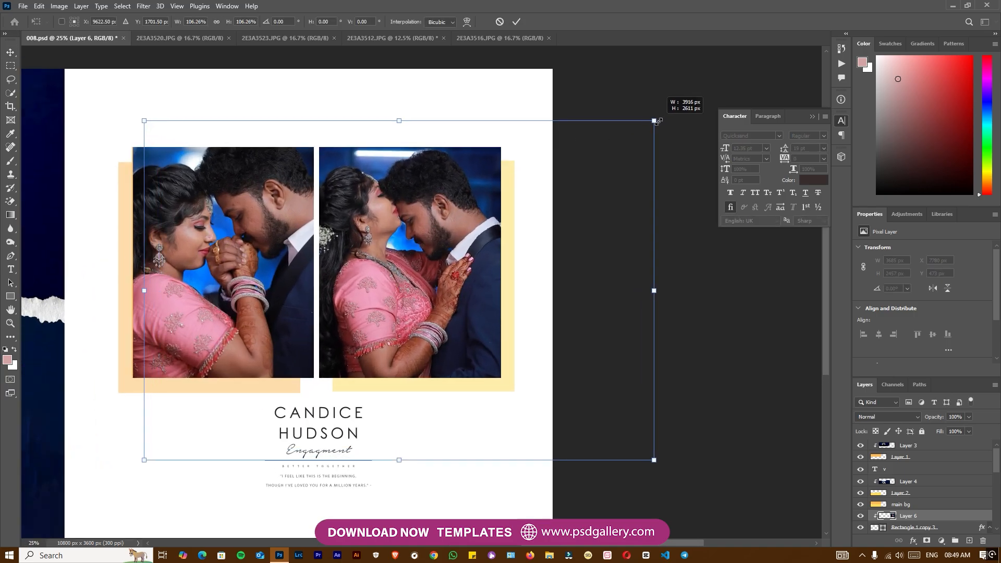
{"action": "key", "text": "Return"}
{"action": "left_click_drag", "start_coordinate": [435, 191], "coordinate": [438, 180]}
Step: Brighten the left couple photo on Layer 5 with Levels, setting the white input level to 207
{"action": "left_click_drag", "start_coordinate": [346, 252], "coordinate": [421, 294]}
{"action": "key", "text": "ctrl+plus"}
{"action": "left_click", "coordinate": [330, 255]}
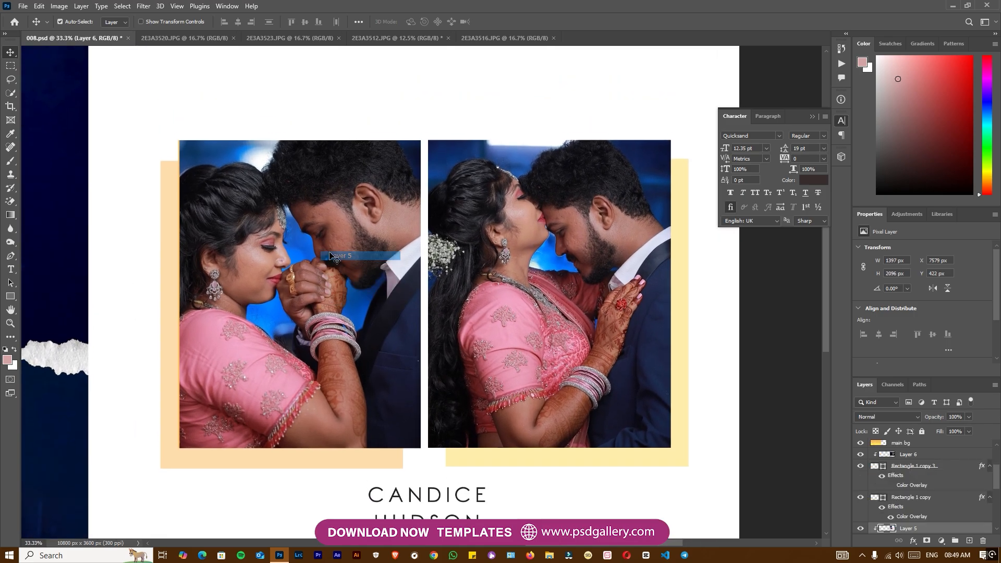
{"action": "key", "text": "ctrl+l"}
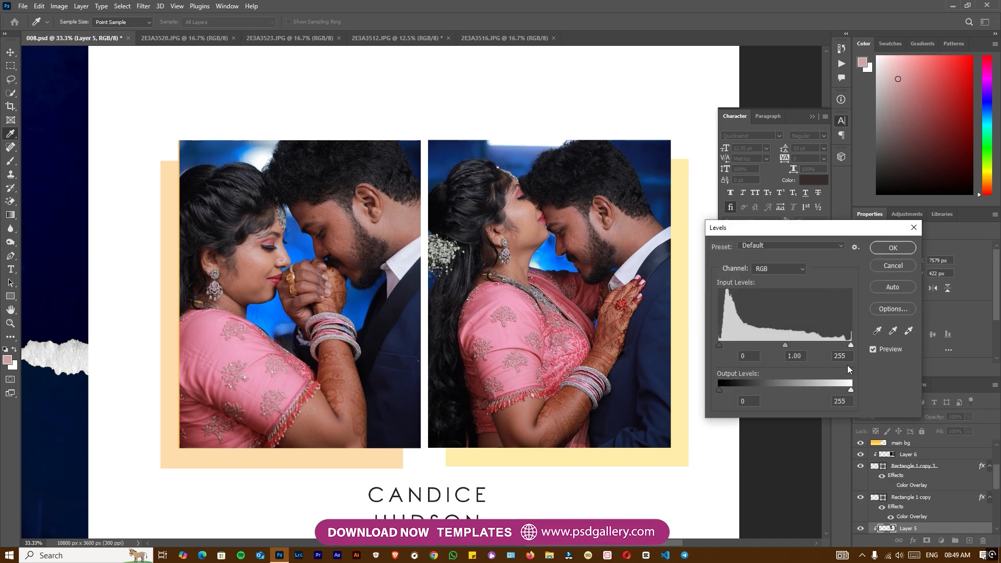
{"action": "left_click_drag", "start_coordinate": [847, 348], "coordinate": [826, 343]}
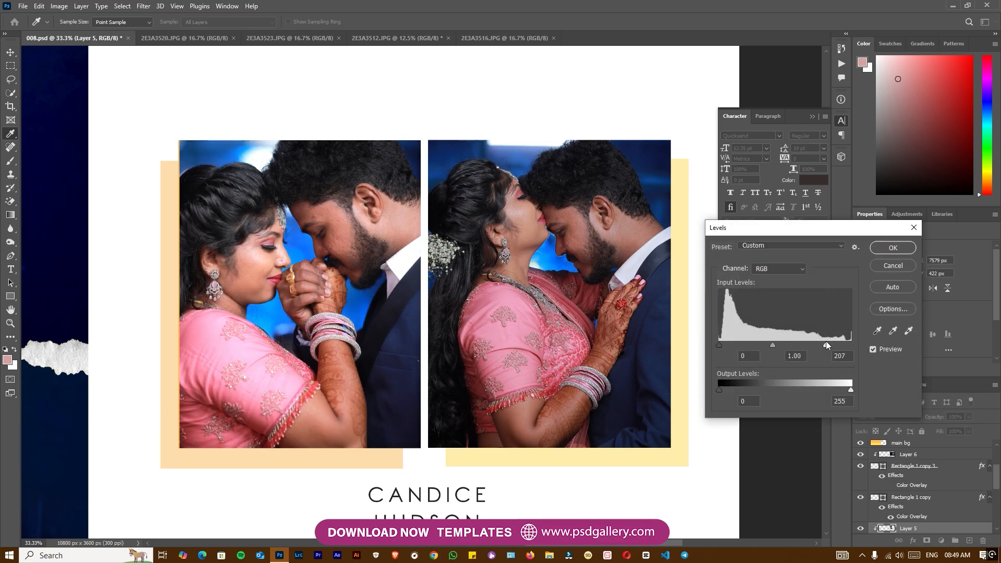
{"action": "left_click", "coordinate": [883, 249]}
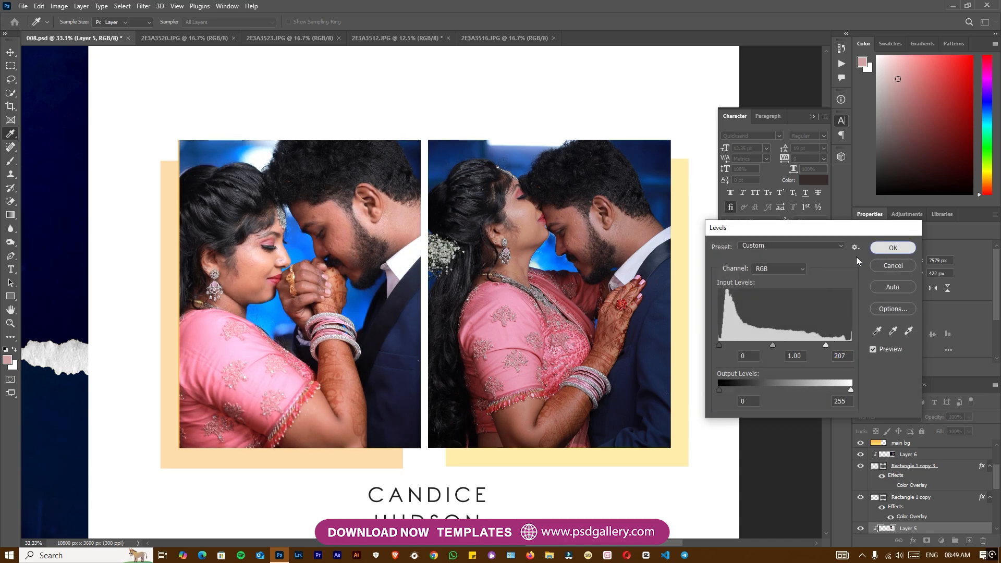
Step: Brighten the right couple photo on Layer 6 with Levels, lowering the white input level to about 211
{"action": "right_click", "coordinate": [620, 276]}
{"action": "left_click", "coordinate": [634, 282]}
{"action": "scroll", "coordinate": [590, 295], "scroll_direction": "right", "scroll_amount": 1}
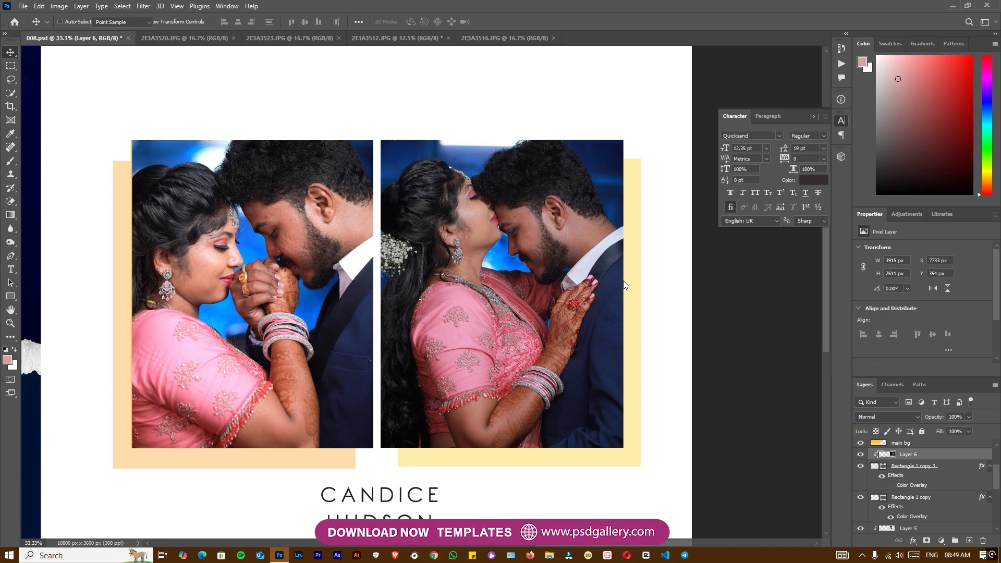
{"action": "key", "text": "ctrl+l"}
{"action": "left_click_drag", "start_coordinate": [850, 345], "coordinate": [834, 346]}
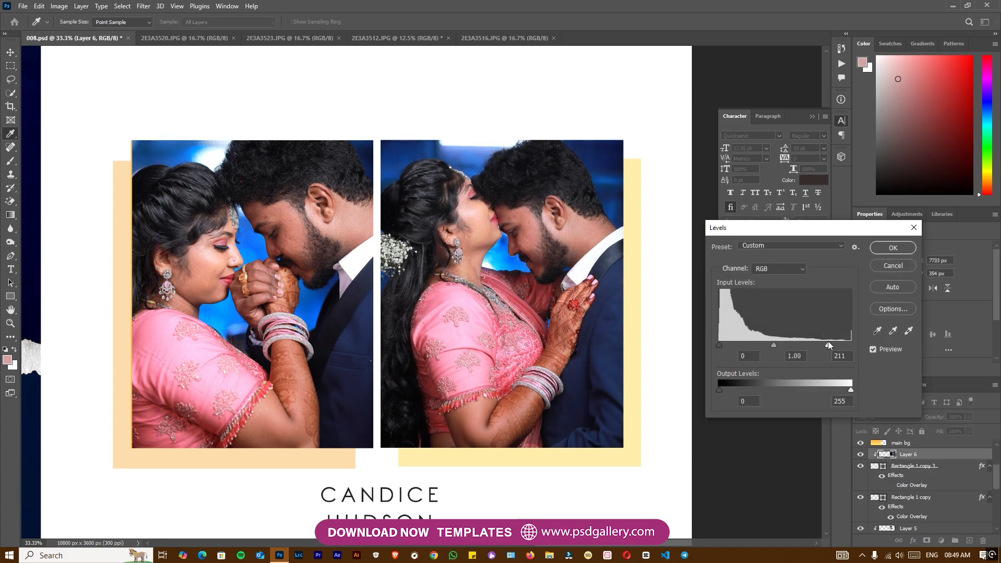
{"action": "left_click", "coordinate": [892, 248]}
Step: Rasterize the pale orange backing rectangle, Rectangle 1, behind the left couple photo
{"action": "scroll", "coordinate": [484, 302], "scroll_direction": "left", "scroll_amount": 1}
{"action": "right_click", "coordinate": [351, 450]}
{"action": "left_click", "coordinate": [367, 457]}
{"action": "right_click", "coordinate": [903, 528]}
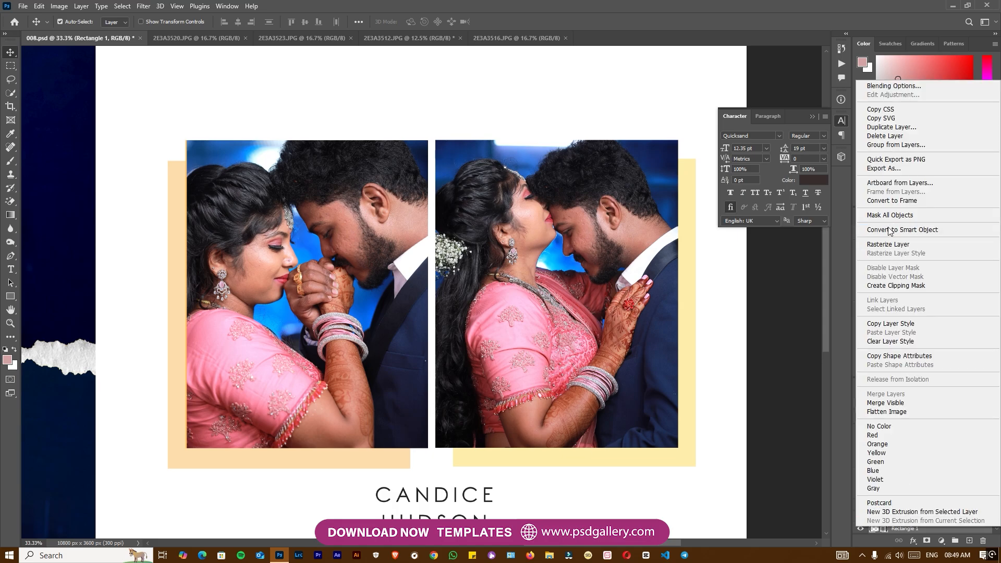
{"action": "left_click", "coordinate": [888, 244]}
Step: Shift the hue of Rectangle 1 to -180 and nudge the left couple photo to cover its frame's exposed edge
{"action": "key", "text": "ctrl"}
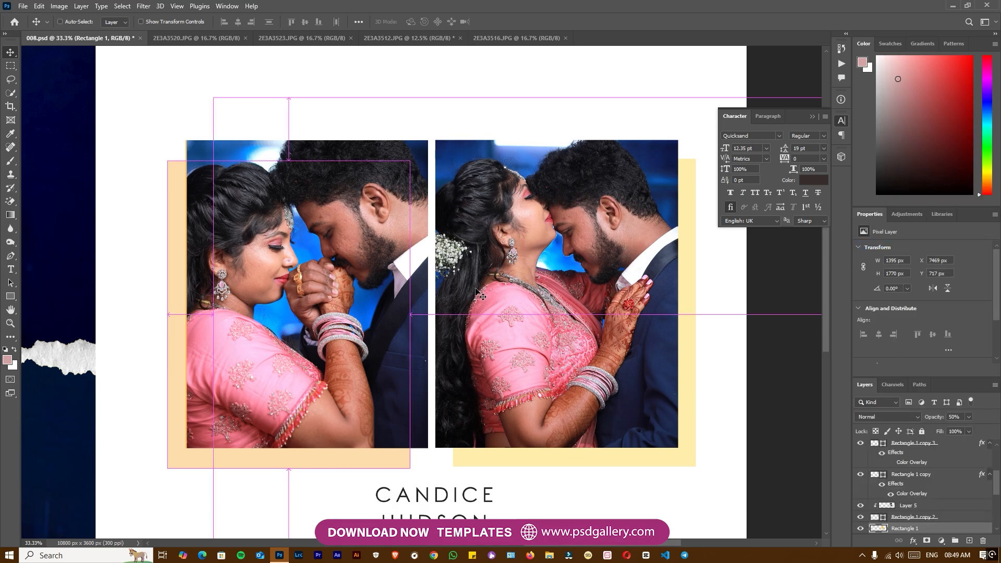
{"action": "key", "text": "ctrl+u"}
{"action": "left_click_drag", "start_coordinate": [810, 268], "coordinate": [736, 267]}
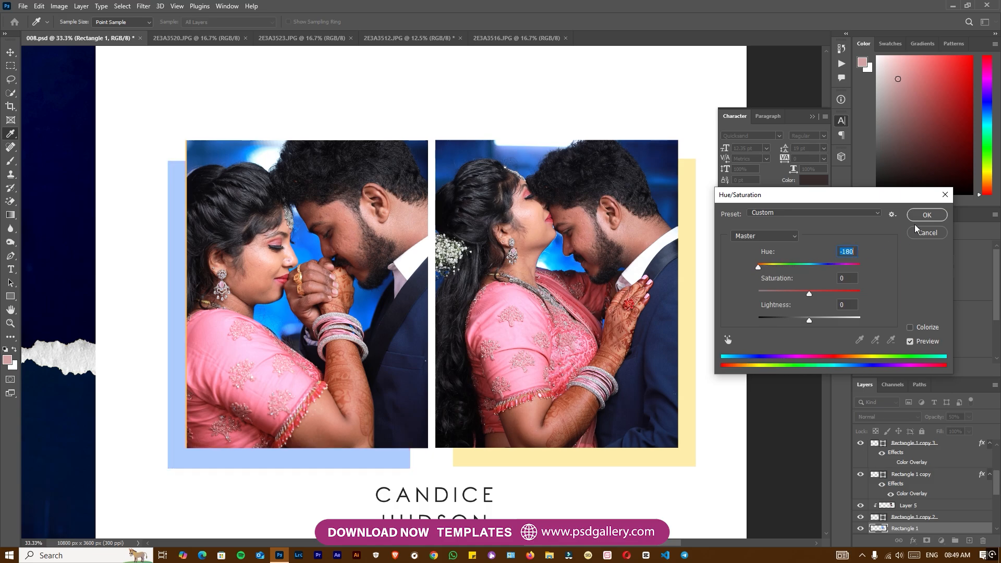
{"action": "left_click", "coordinate": [927, 215]}
{"action": "left_click", "coordinate": [316, 312]}
{"action": "left_click_drag", "start_coordinate": [314, 312], "coordinate": [314, 311]}
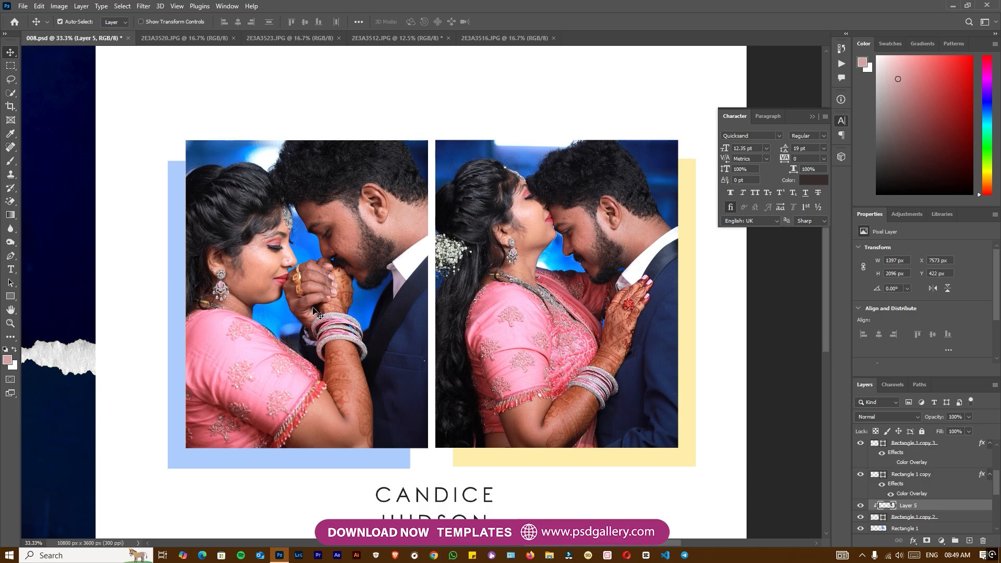
Step: Rasterize the pale yellow backing rectangle, Rectangle 1 copy, behind the right couple photo
{"action": "right_click", "coordinate": [557, 460]}
{"action": "left_click", "coordinate": [573, 465]}
{"action": "scroll", "coordinate": [592, 476], "scroll_direction": "right", "scroll_amount": 1}
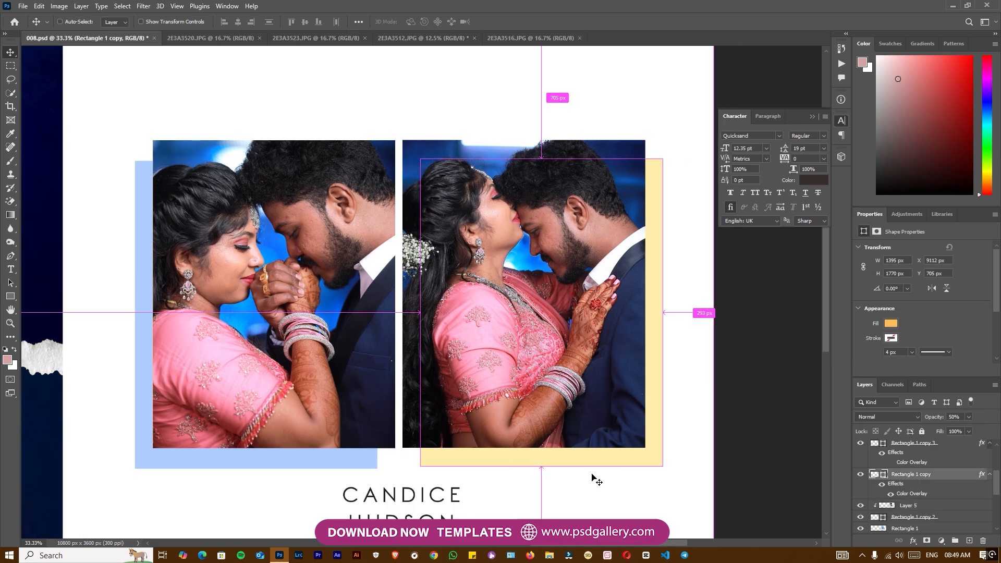
{"action": "right_click", "coordinate": [906, 476]}
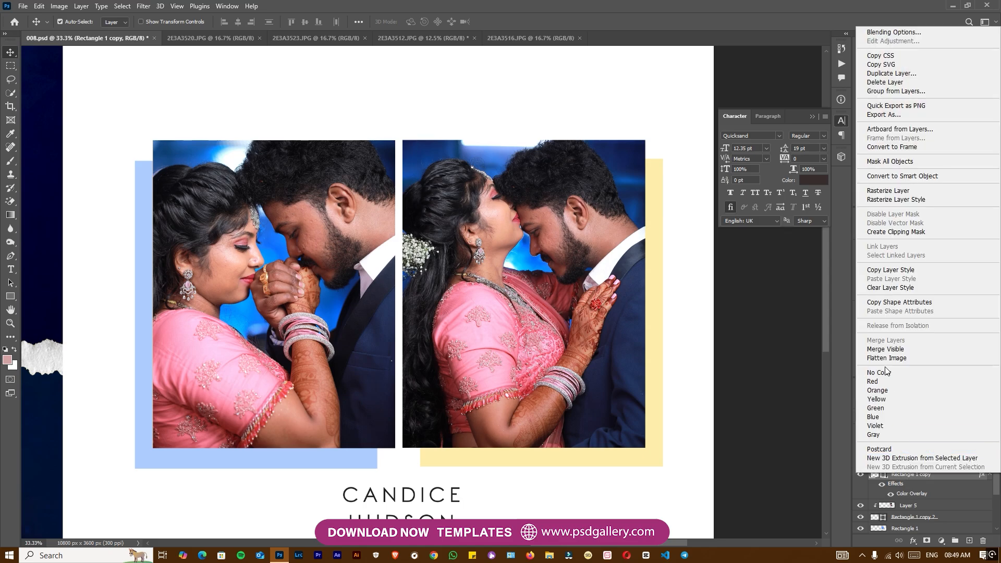
{"action": "left_click", "coordinate": [886, 189]}
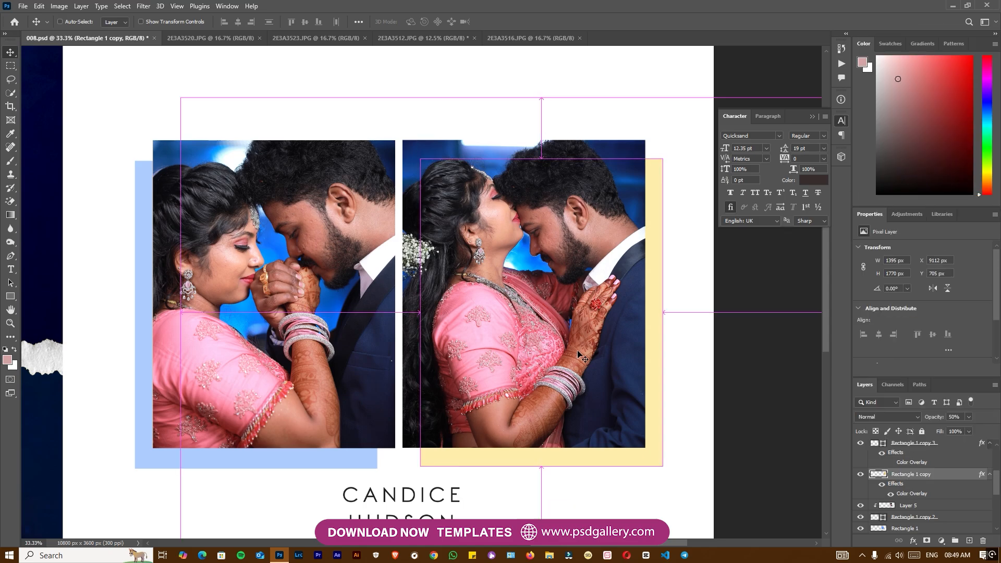
{"action": "key", "text": "ctrl+u"}
{"action": "left_click_drag", "start_coordinate": [811, 268], "coordinate": [763, 266]}
{"action": "left_click", "coordinate": [920, 234]}
Step: Rasterize the layer style of Rectangle 1 copy to merge its yellow Color Overlay into the pixels
{"action": "right_click", "coordinate": [524, 464]}
{"action": "left_click", "coordinate": [540, 471]}
{"action": "right_click", "coordinate": [918, 474]}
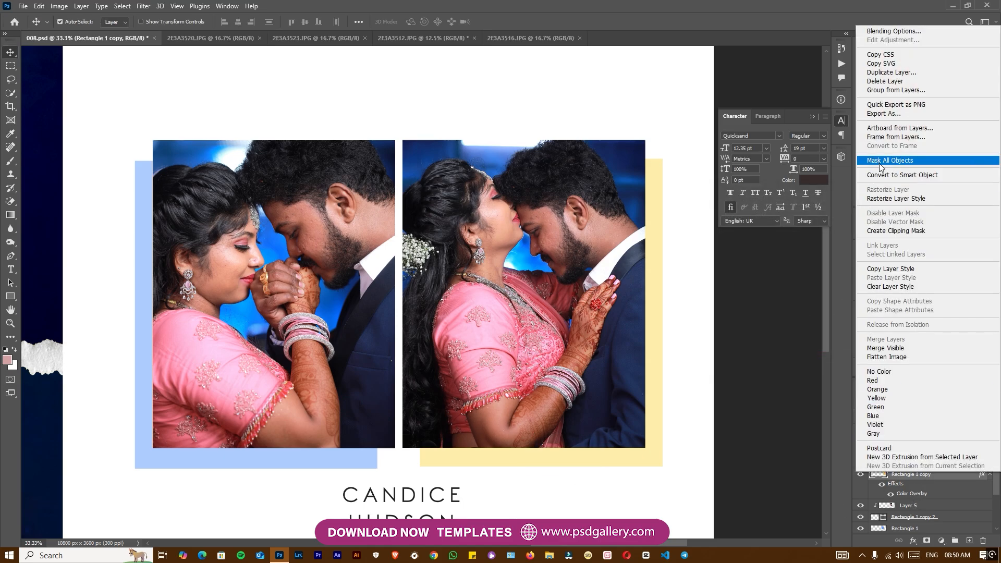
{"action": "left_click", "coordinate": [896, 198]}
Step: Shift the hue of Rectangle 1 copy to -180 and reduce its saturation slightly
{"action": "left_click_drag", "start_coordinate": [525, 451], "coordinate": [526, 439]}
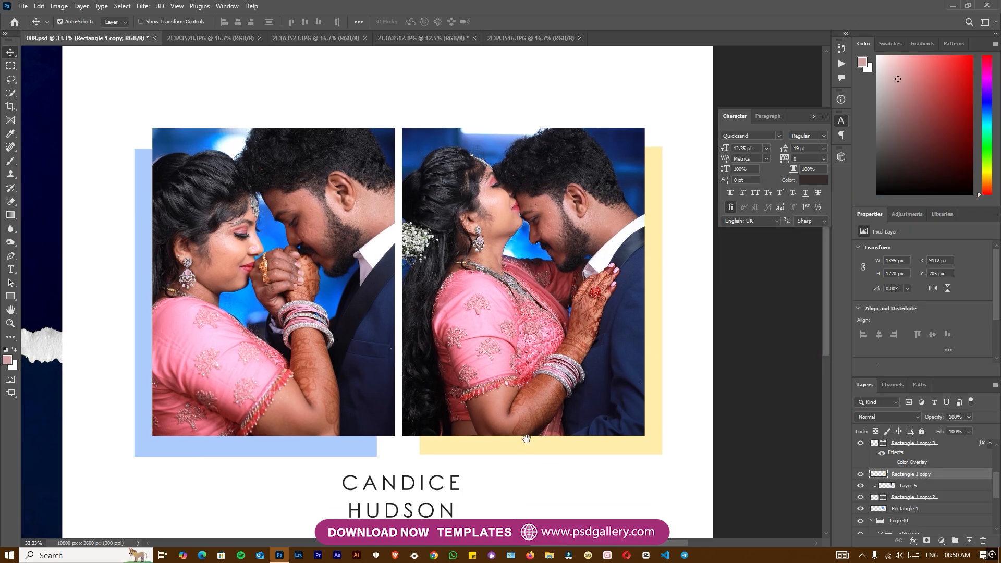
{"action": "key", "text": "ctrl+u"}
{"action": "left_click_drag", "start_coordinate": [809, 265], "coordinate": [757, 269]}
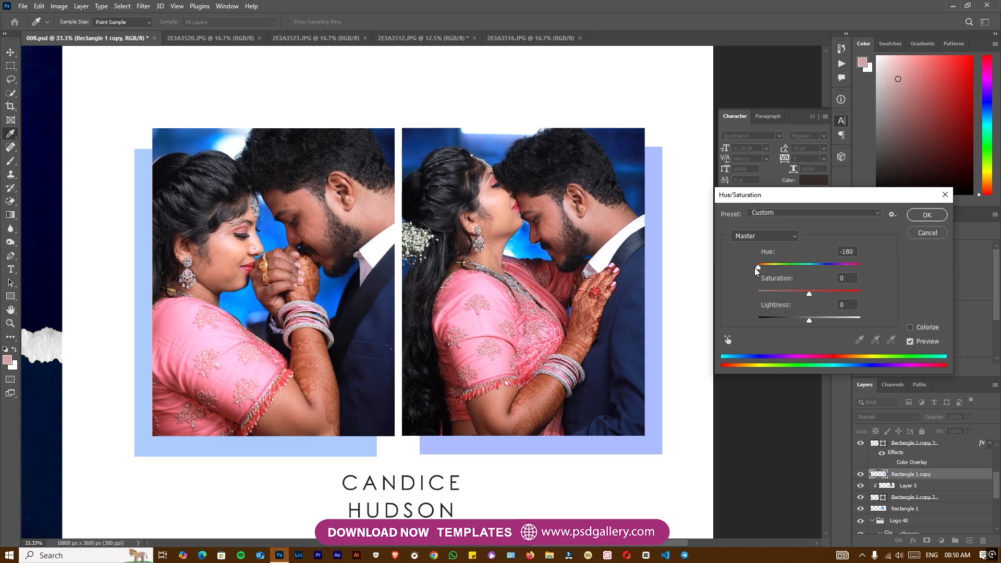
{"action": "left_click_drag", "start_coordinate": [755, 268], "coordinate": [756, 267]}
{"action": "left_click", "coordinate": [752, 268]}
{"action": "left_click_drag", "start_coordinate": [809, 290], "coordinate": [798, 291]}
{"action": "left_click", "coordinate": [927, 216]}
Step: Examine how the recolored backing rectangles and framed couple photos look within the whole spread and up close
{"action": "key", "text": "ctrl+minus"}
{"action": "key", "text": "ctrl+minus"}
{"action": "key", "text": "ctrl+minus"}
{"action": "key", "text": "ctrl+minus"}
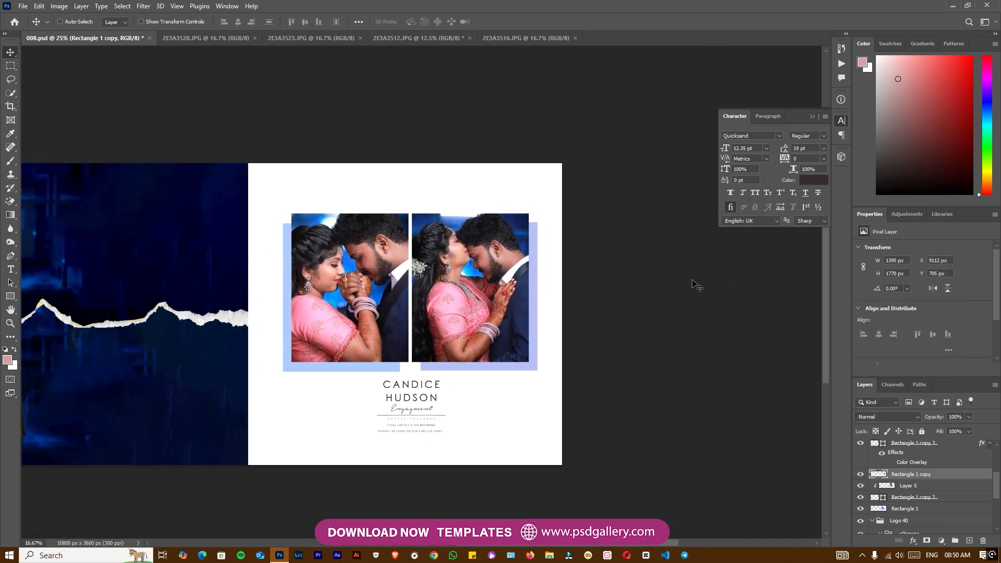
{"action": "key", "text": "ctrl+plus"}
{"action": "key", "text": "ctrl+plus"}
{"action": "key", "text": "ctrl+plus"}
{"action": "key", "text": "ctrl+minus"}
{"action": "key", "text": "ctrl+minus"}
{"action": "key", "text": "ctrl+plus"}
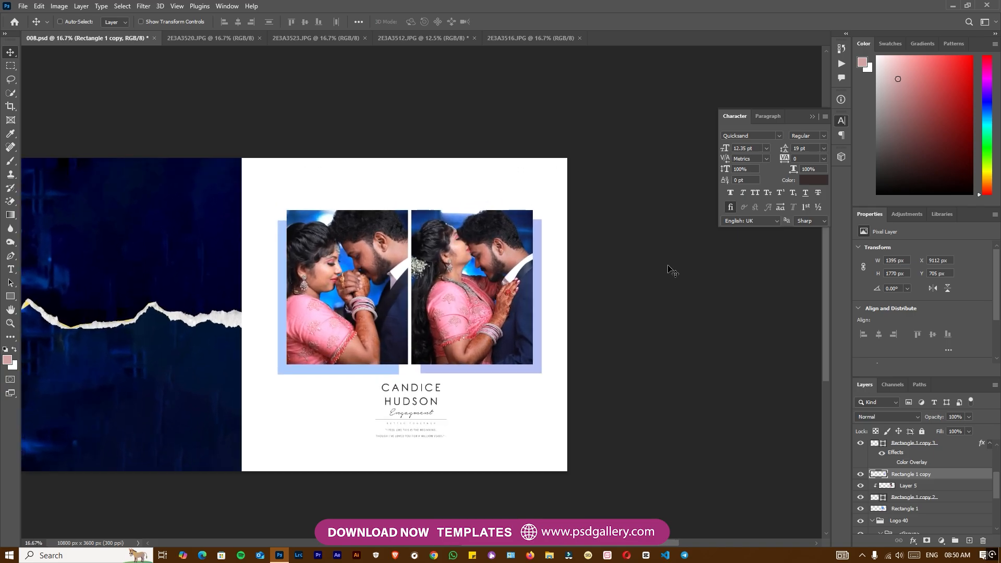
{"action": "key", "text": "ctrl+minus"}
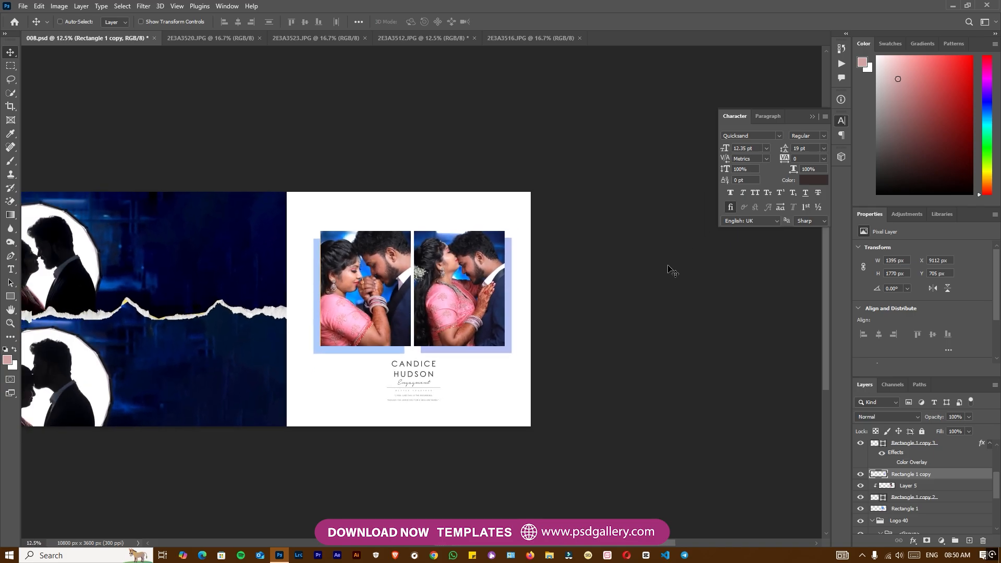
{"action": "key", "text": "ctrl+plus"}
{"action": "key", "text": "ctrl+plus"}
{"action": "key", "text": "ctrl+plus"}
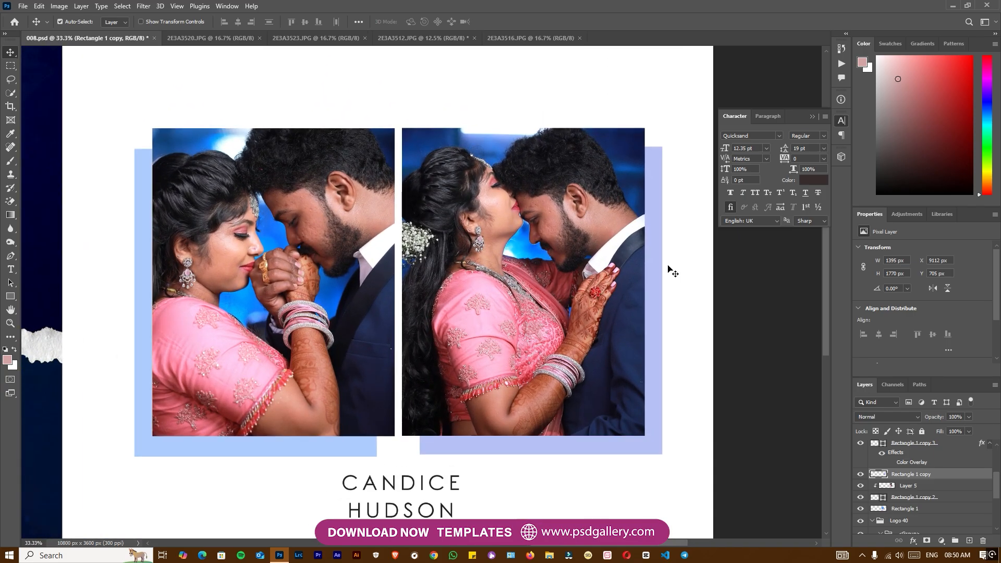
Step: Smooth the first framed couple photo, Layer 5, with the Camera Raw Filter at Texture -64
{"action": "left_click_drag", "start_coordinate": [420, 354], "coordinate": [637, 260]}
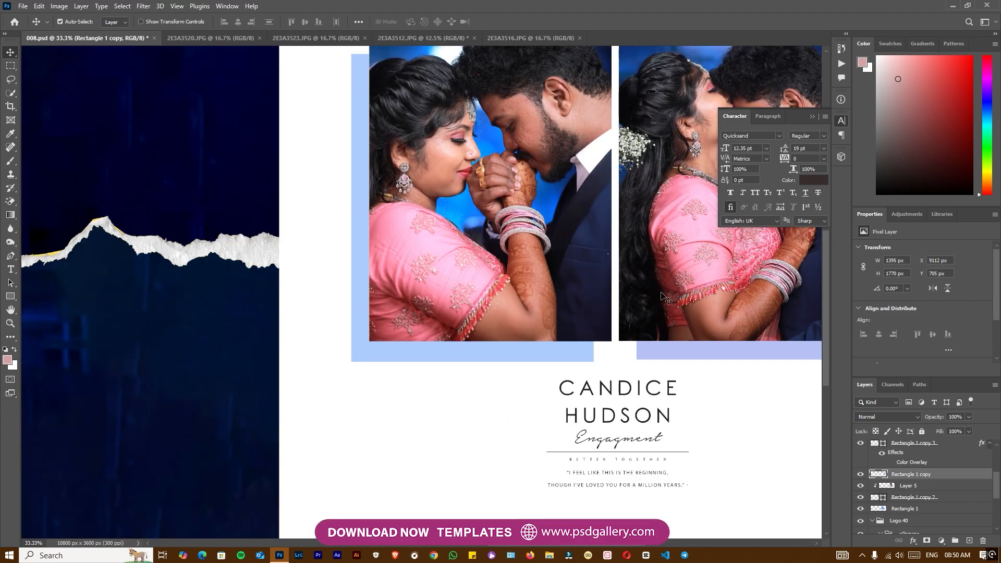
{"action": "key", "text": "ctrl+minus"}
{"action": "left_click_drag", "start_coordinate": [638, 264], "coordinate": [576, 356]}
{"action": "key", "text": "ctrl+plus"}
{"action": "right_click", "coordinate": [442, 295]}
{"action": "left_click", "coordinate": [461, 301]}
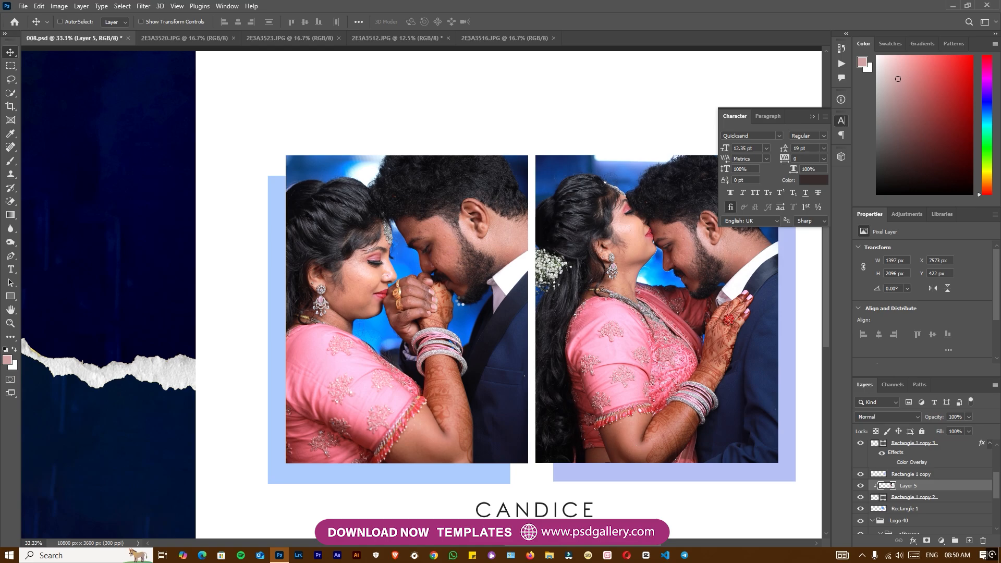
{"action": "key", "text": "ctrl+shift+a"}
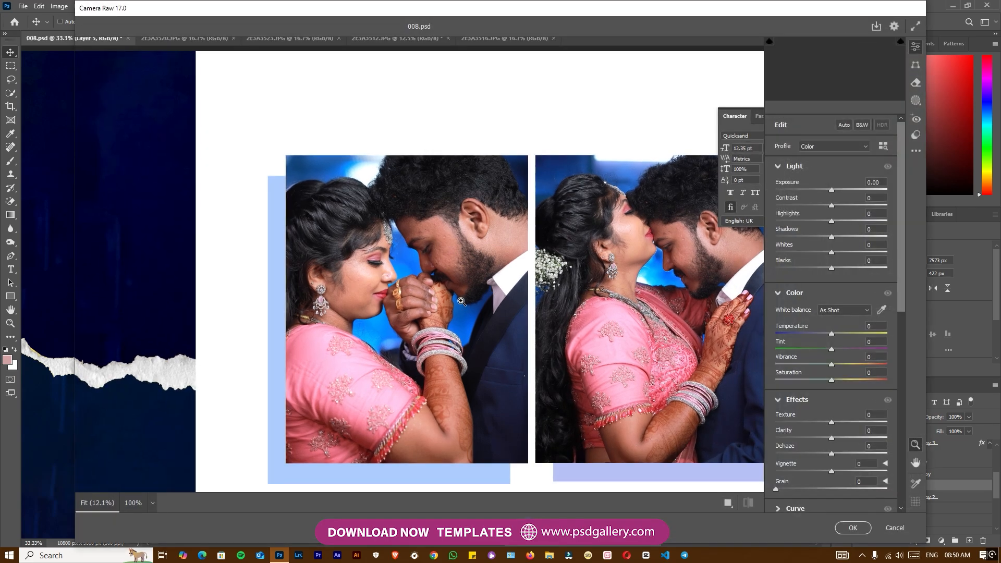
{"action": "left_click", "coordinate": [627, 223]}
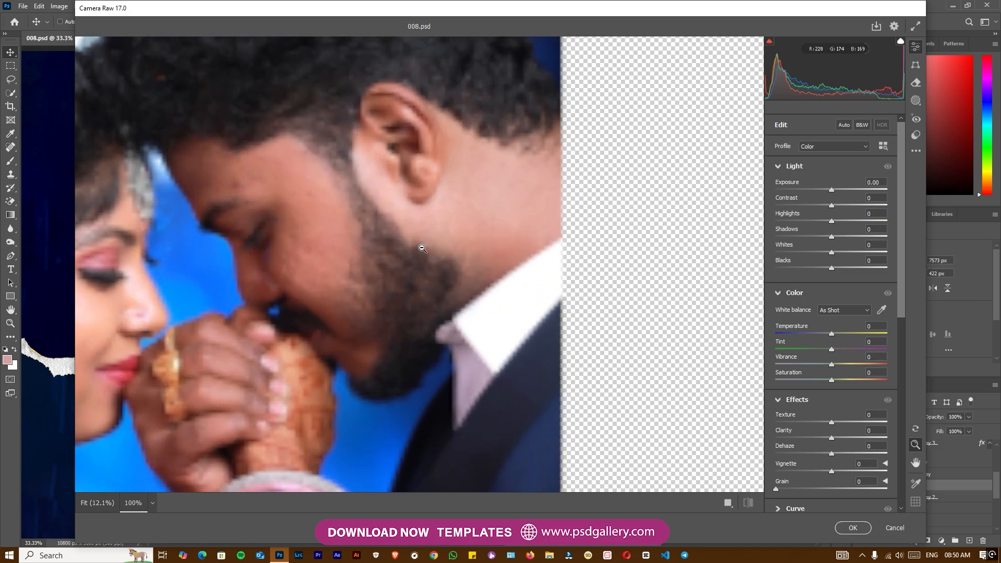
{"action": "scroll", "coordinate": [436, 248], "scroll_direction": "down", "scroll_amount": 10}
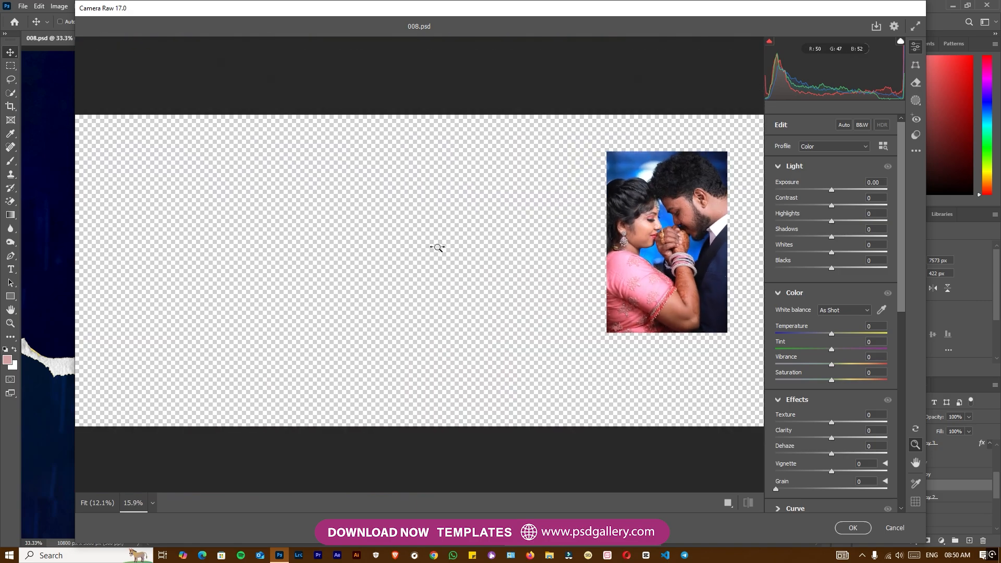
{"action": "scroll", "coordinate": [708, 216], "scroll_direction": "up", "scroll_amount": 6}
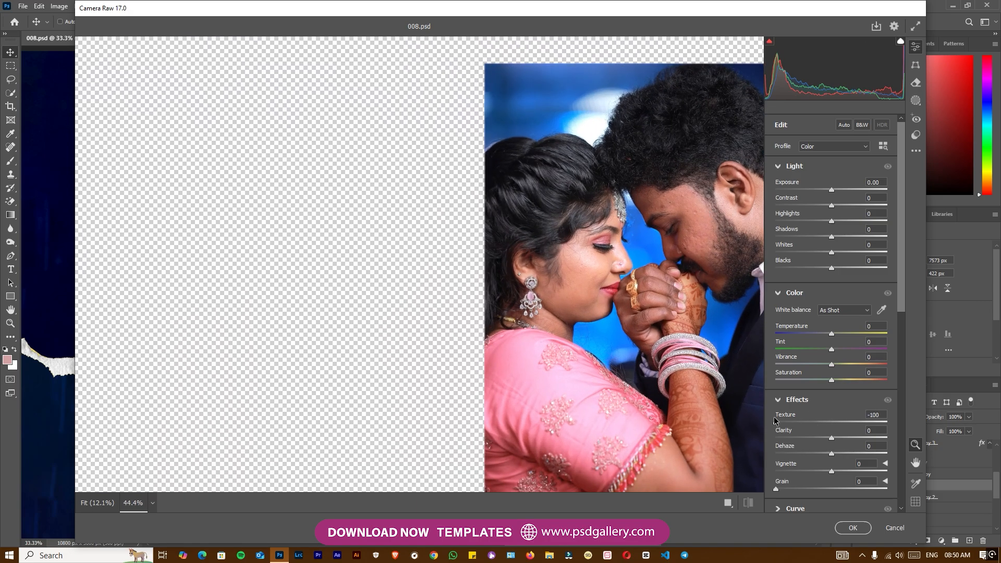
{"action": "left_click_drag", "start_coordinate": [779, 421], "coordinate": [796, 422]}
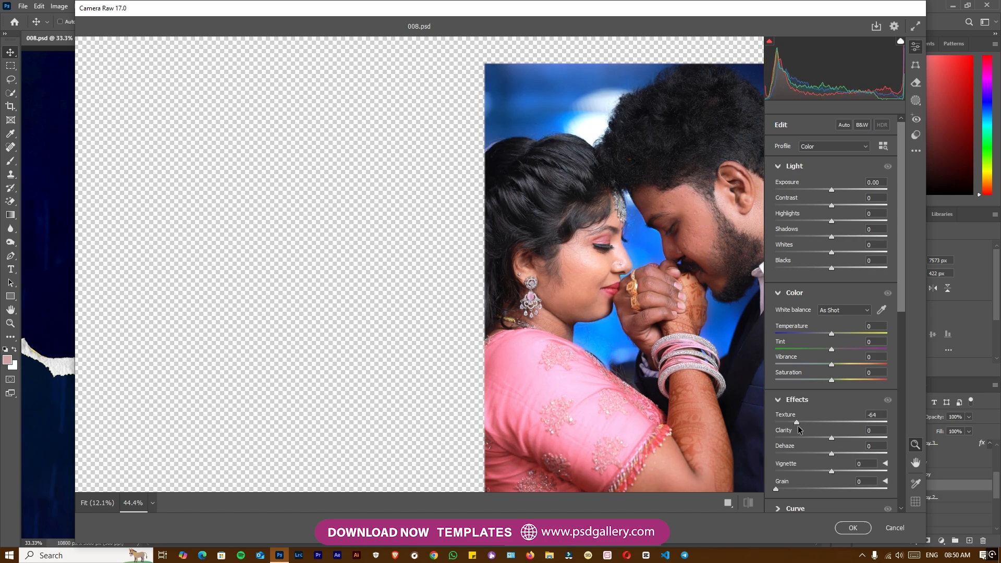
{"action": "left_click", "coordinate": [852, 527]}
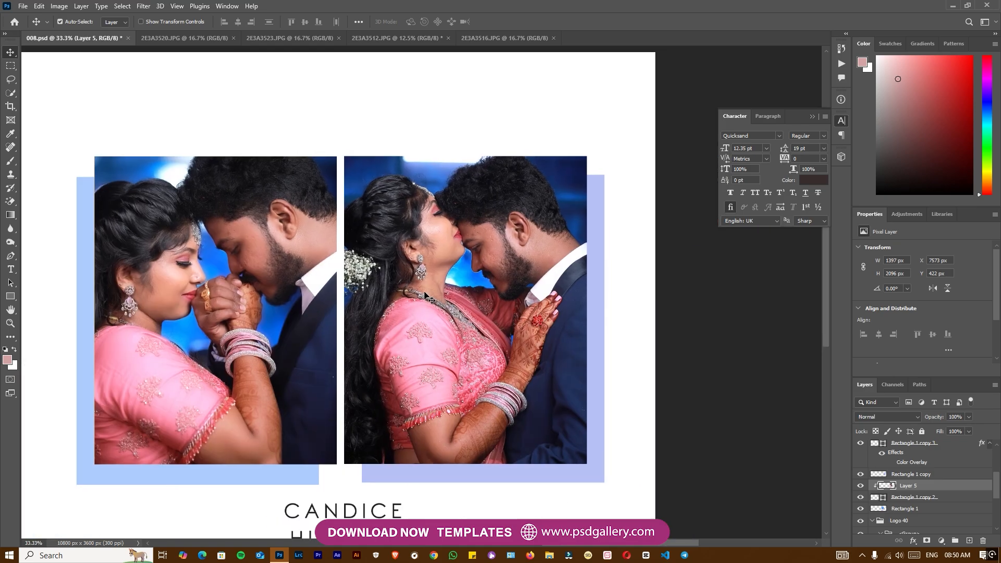
Step: Smooth the second framed couple photo, Layer 6, by lowering its Texture in the Camera Raw Filter
{"action": "right_click", "coordinate": [424, 292]}
{"action": "left_click", "coordinate": [436, 298]}
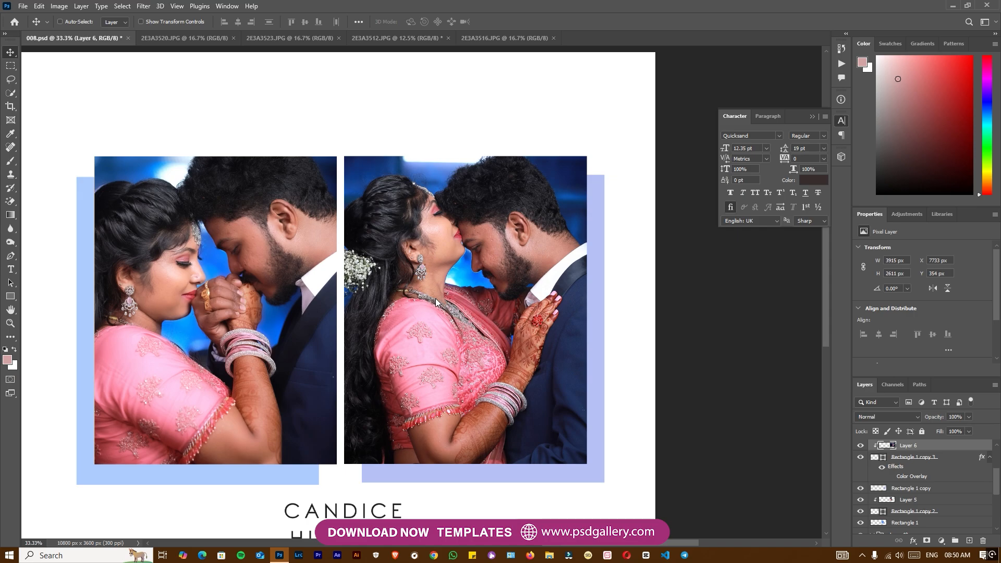
{"action": "key", "text": "ctrl+shift+a"}
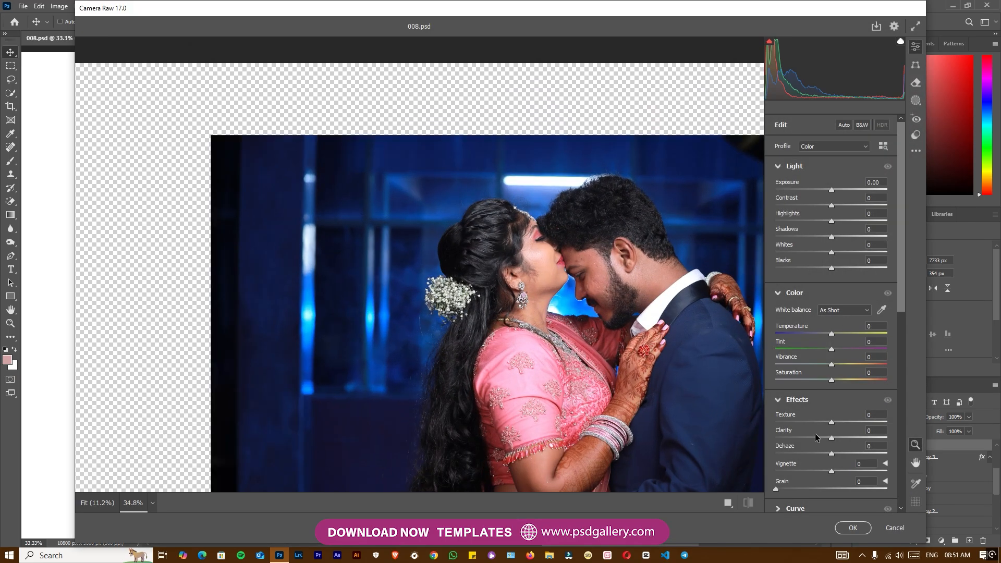
{"action": "left_click_drag", "start_coordinate": [826, 425], "coordinate": [793, 423]}
{"action": "left_click", "coordinate": [853, 528]}
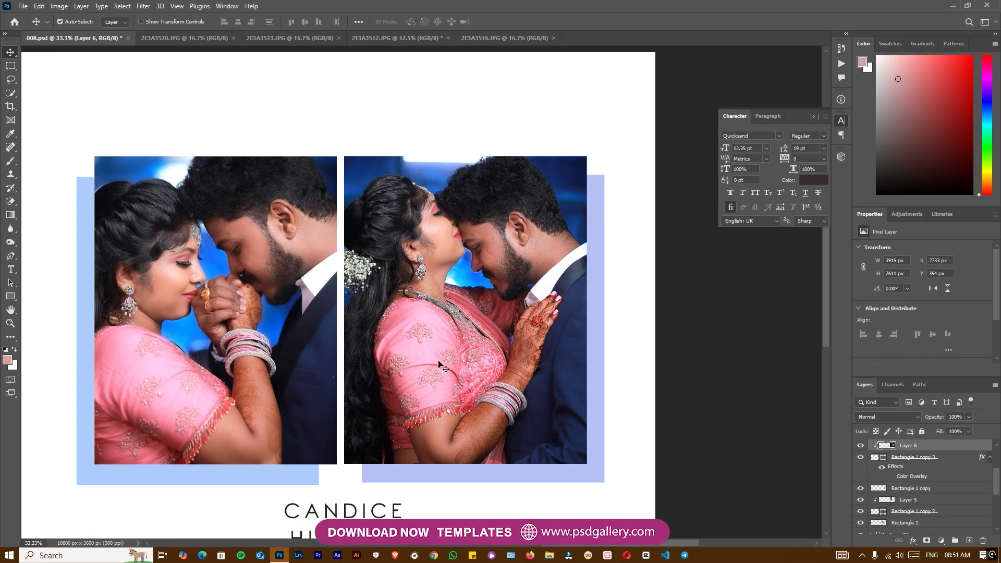
Step: Examine the whole spread, comparing the silhouette photos and torn paper edge with the framed couple photos
{"action": "key", "text": "ctrl+minus"}
{"action": "key", "text": "ctrl+minus"}
{"action": "key", "text": "ctrl+minus"}
{"action": "left_click_drag", "start_coordinate": [381, 335], "coordinate": [464, 337]}
{"action": "key", "text": "ctrl+plus"}
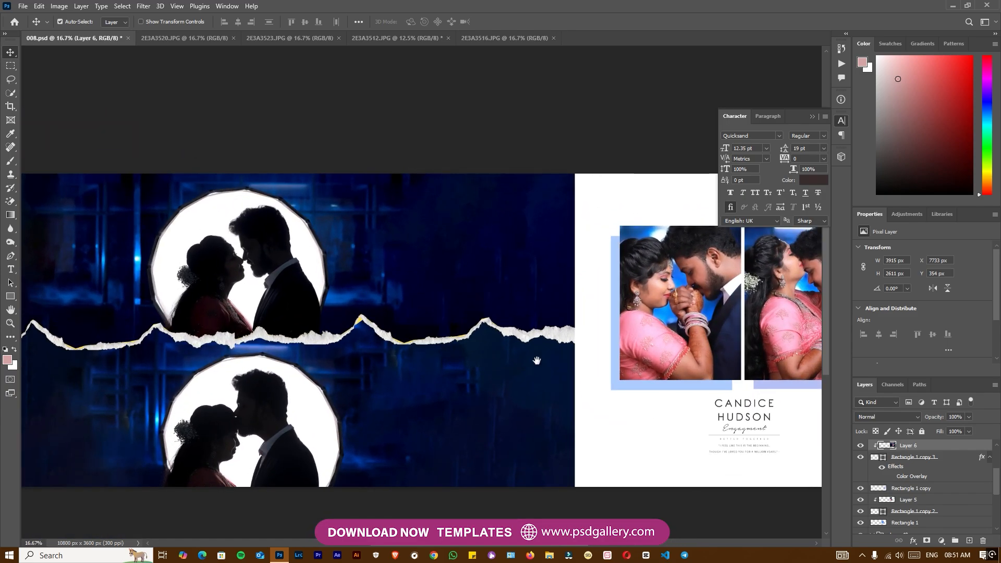
{"action": "left_click_drag", "start_coordinate": [587, 366], "coordinate": [552, 365]}
{"action": "left_click_drag", "start_coordinate": [353, 365], "coordinate": [475, 365]}
{"action": "key", "text": "ctrl+plus"}
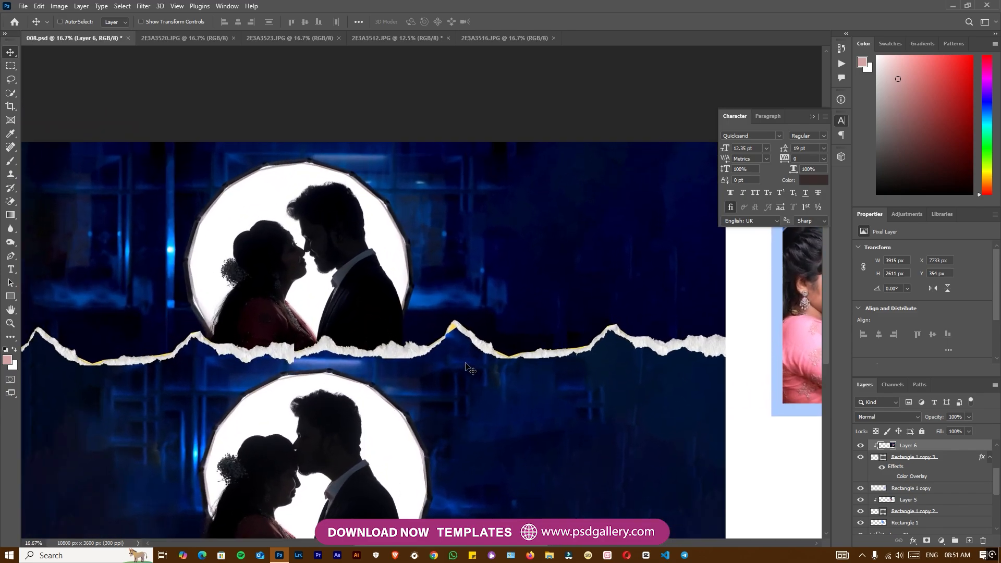
{"action": "key", "text": "ctrl+minus"}
{"action": "key", "text": "ctrl+minus"}
{"action": "left_click_drag", "start_coordinate": [621, 357], "coordinate": [534, 357]}
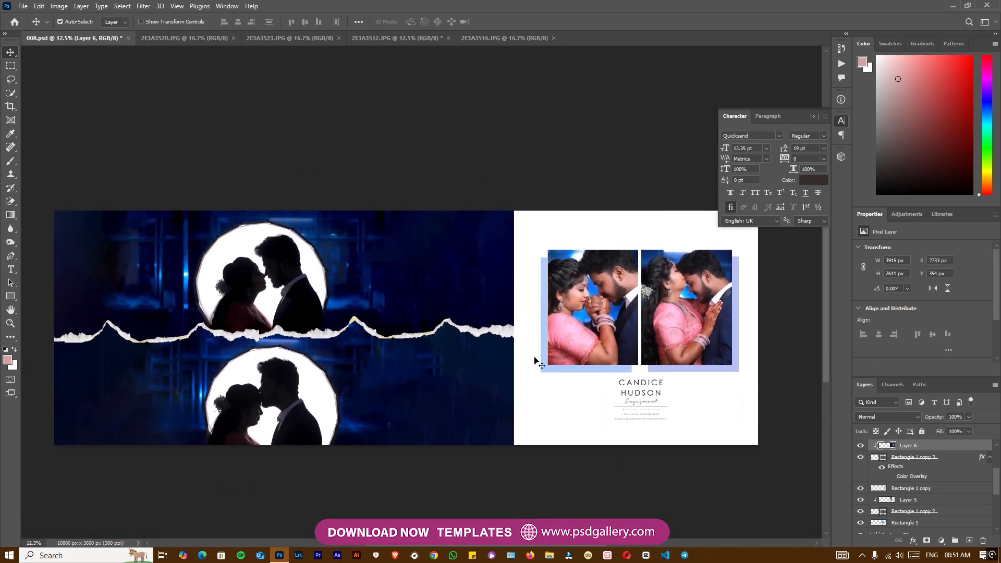
{"action": "key", "text": "ctrl+plus"}
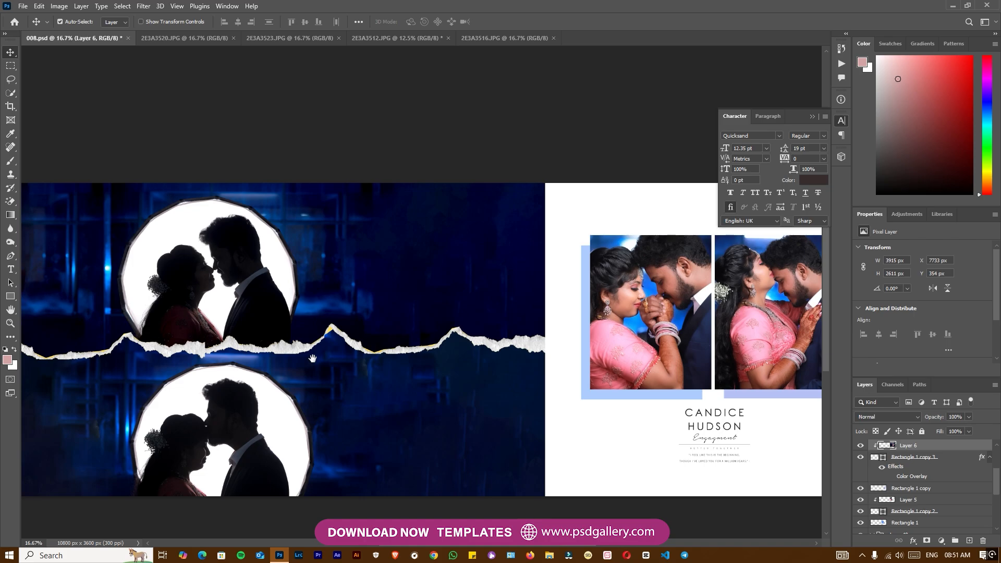
{"action": "left_click_drag", "start_coordinate": [313, 351], "coordinate": [396, 353]}
{"action": "key", "text": "ctrl+plus"}
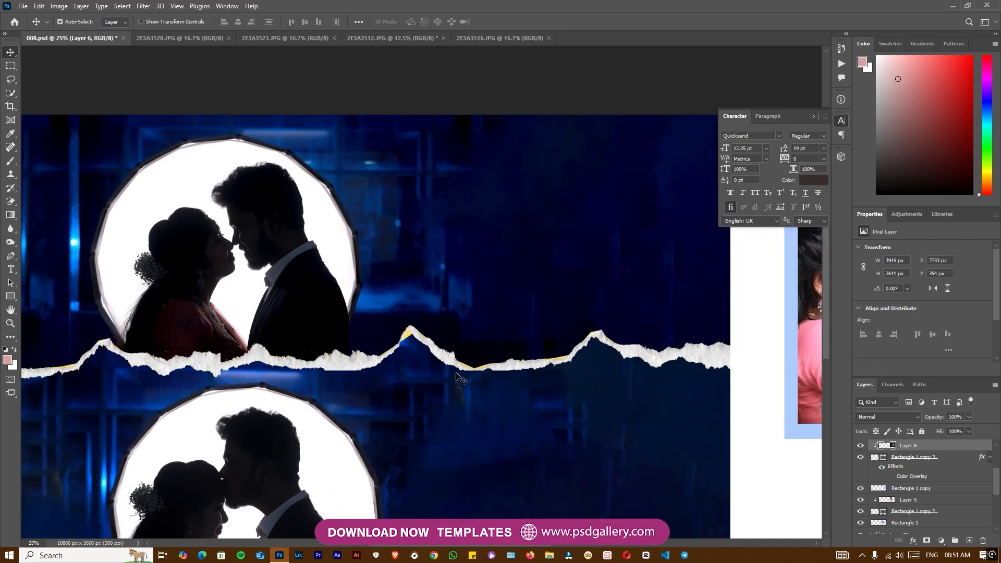
Step: Try to reposition the upper silhouette photo, Layer 3, above the torn paper edge
{"action": "right_click", "coordinate": [449, 276]}
{"action": "left_click", "coordinate": [464, 283]}
{"action": "mouse_move", "coordinate": [463, 281]}
{"action": "left_mouse_down"}
{"action": "mouse_move", "coordinate": [467, 293]}
{"action": "mouse_move", "coordinate": [463, 281]}
{"action": "left_mouse_up"}
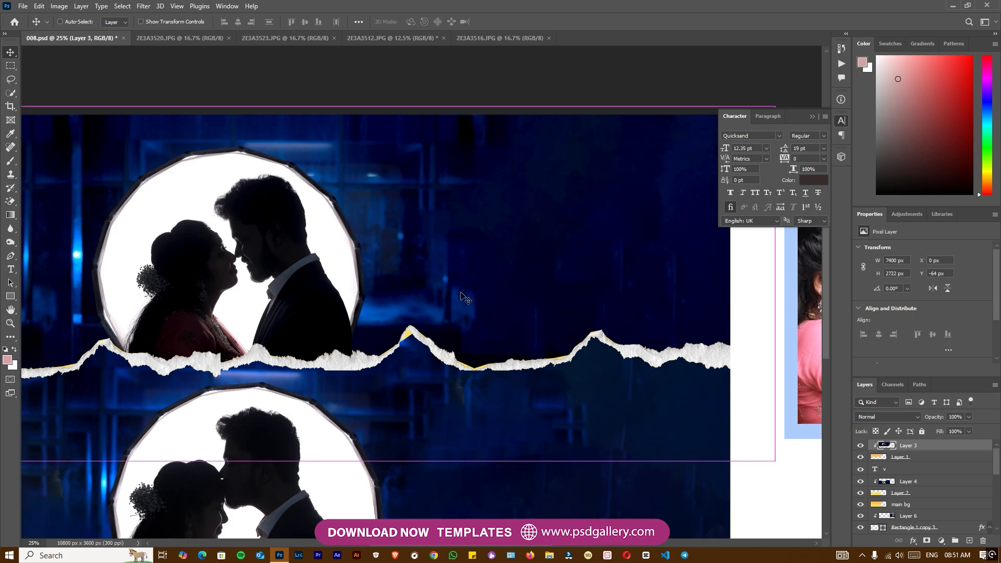
{"action": "key", "text": "ctrl+minus"}
{"action": "key", "text": "ctrl+minus"}
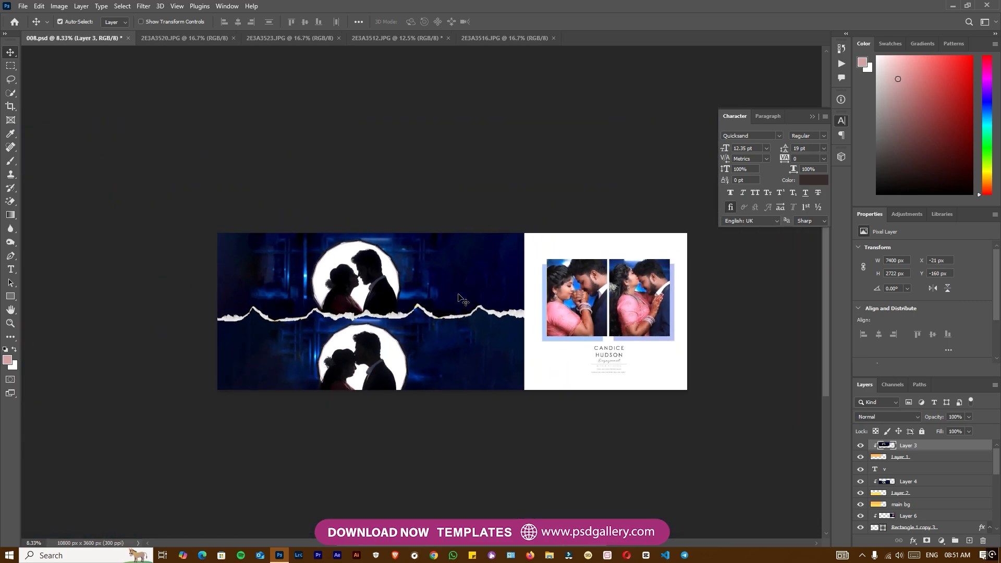
{"action": "left_click", "coordinate": [855, 498]}
{"action": "left_click", "coordinate": [855, 498]}
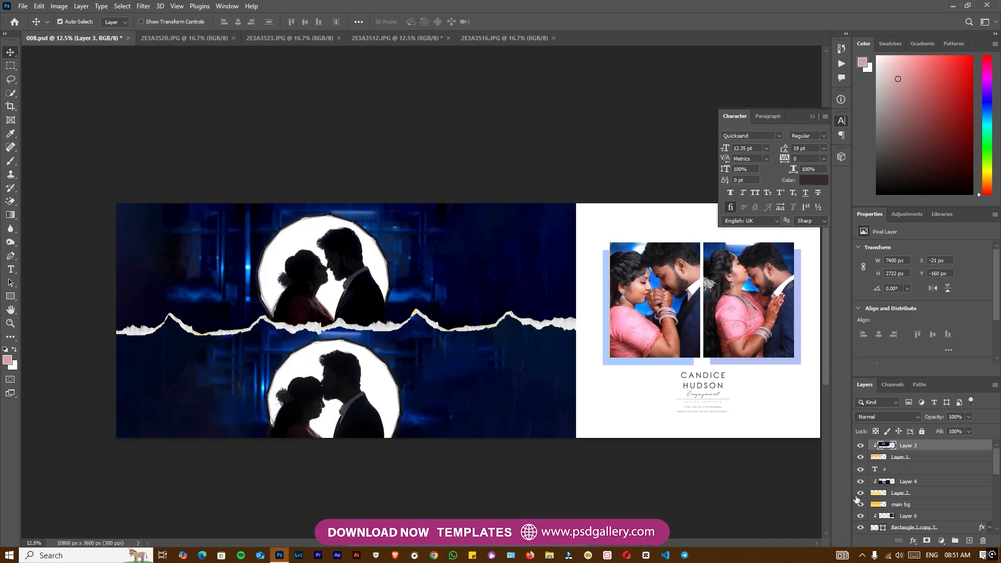
Step: Try cloning the dark blue background of the lower silhouette photo, Layer 4, with a 1300 px Clone Stamp brush
{"action": "left_click_drag", "start_coordinate": [471, 401], "coordinate": [478, 424]}
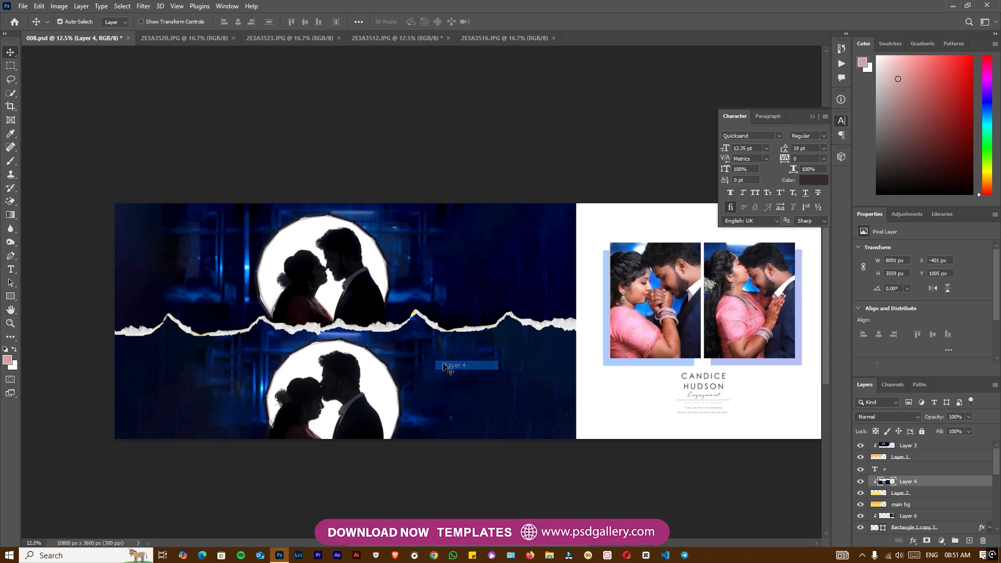
{"action": "key", "text": "ctrl+plus"}
{"action": "key", "text": "s"}
{"action": "left_click", "coordinate": [482, 387], "text": "alt"}
{"action": "left_click_drag", "start_coordinate": [467, 339], "coordinate": [416, 321]}
{"action": "key", "text": "ctrl+z"}
{"action": "key", "text": "ctrl+z"}
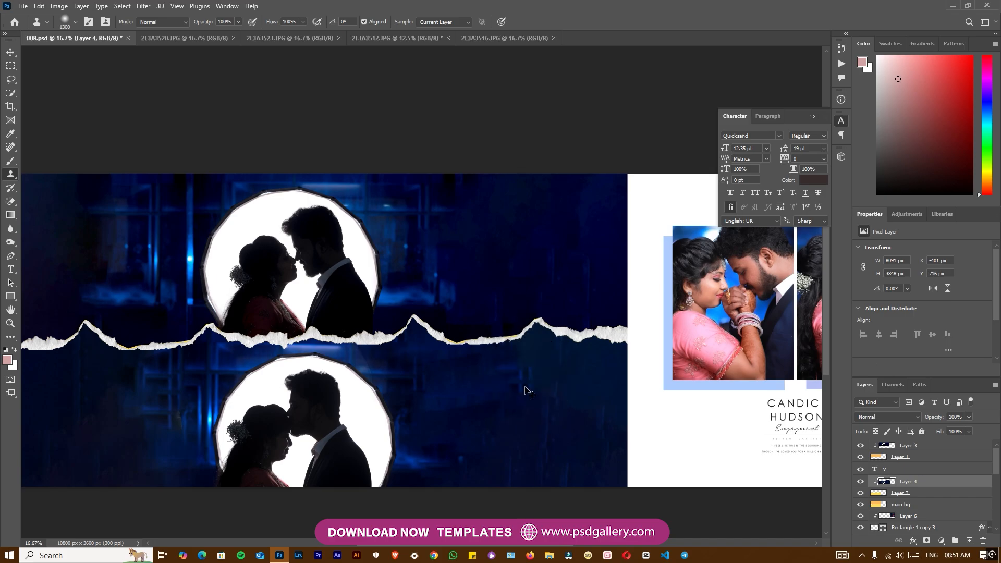
Step: Retouch the blue background of Layer 4 below the torn edge with the Clone Stamp brush reduced to 300 px
{"action": "key", "text": "bracketleft"}
{"action": "key", "text": "bracketleft"}
{"action": "key", "text": "bracketleft"}
{"action": "key", "text": "bracketleft"}
{"action": "key", "text": "bracketleft"}
{"action": "key", "text": "bracketleft"}
{"action": "key", "text": "bracketleft"}
{"action": "key", "text": "bracketleft"}
{"action": "key", "text": "bracketleft"}
{"action": "key", "text": "bracketleft"}
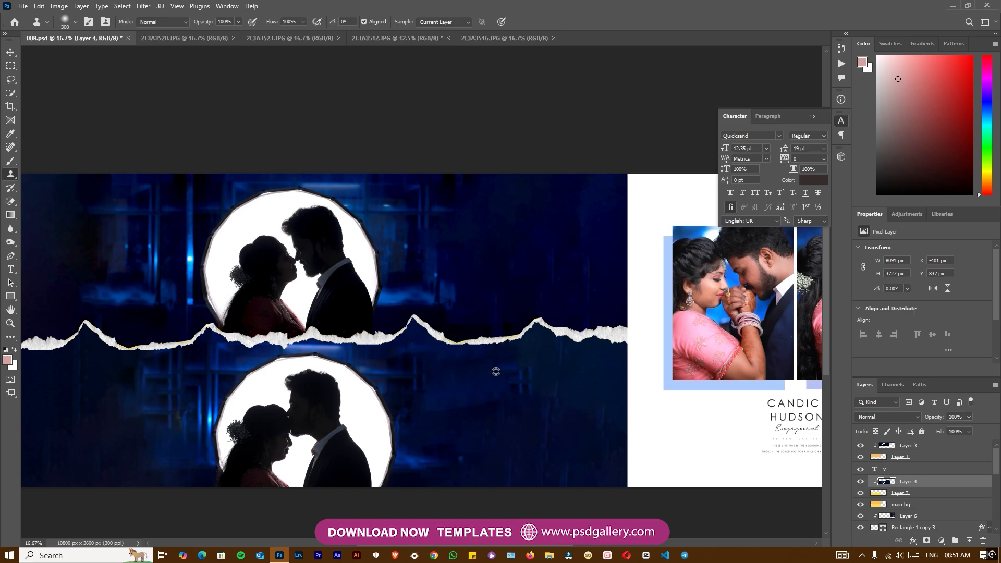
{"action": "scroll", "coordinate": [432, 408], "scroll_direction": "down", "scroll_amount": 3}
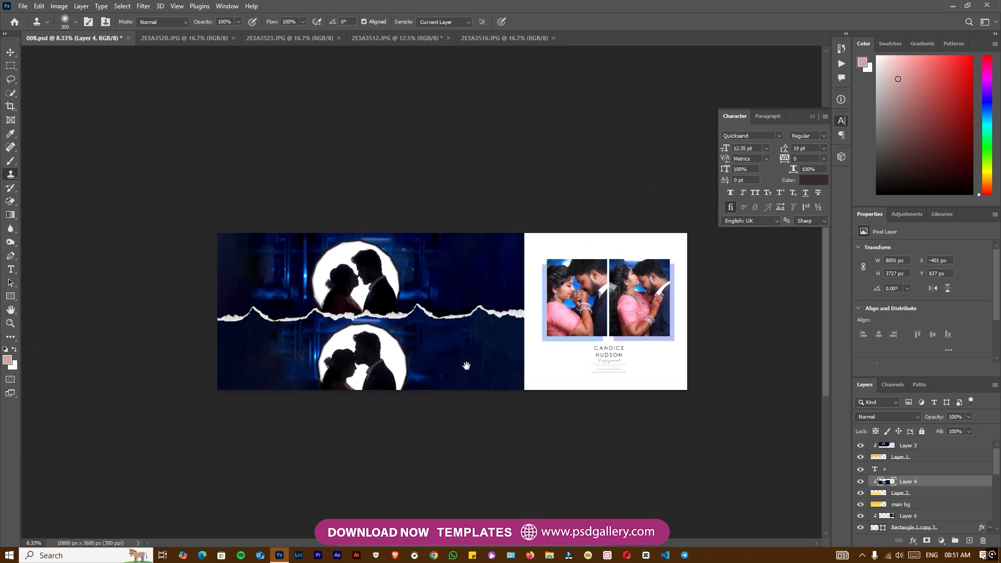
Step: Try to shift the upper silhouette photo on Layer 3, and undo the move
{"action": "scroll", "coordinate": [512, 375], "scroll_direction": "up", "scroll_amount": 2}
{"action": "key", "text": "v"}
{"action": "left_click_drag", "start_coordinate": [533, 350], "coordinate": [530, 364]}
{"action": "key", "text": "ctrl+z"}
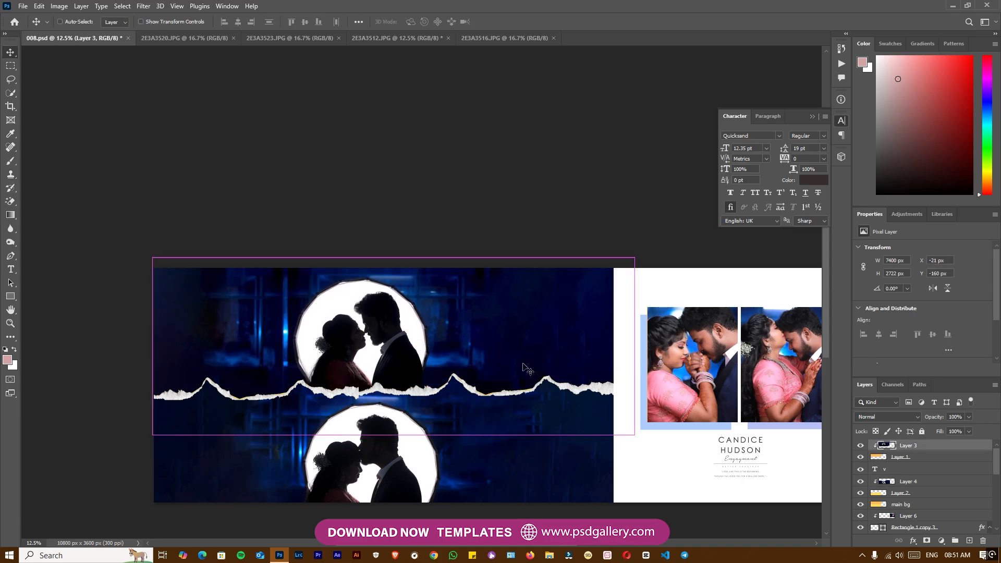
Step: Inspect the finished spread up close, from the torn-edge silhouettes across to the framed photos and the title text
{"action": "scroll", "coordinate": [408, 362], "scroll_direction": "down", "scroll_amount": 2}
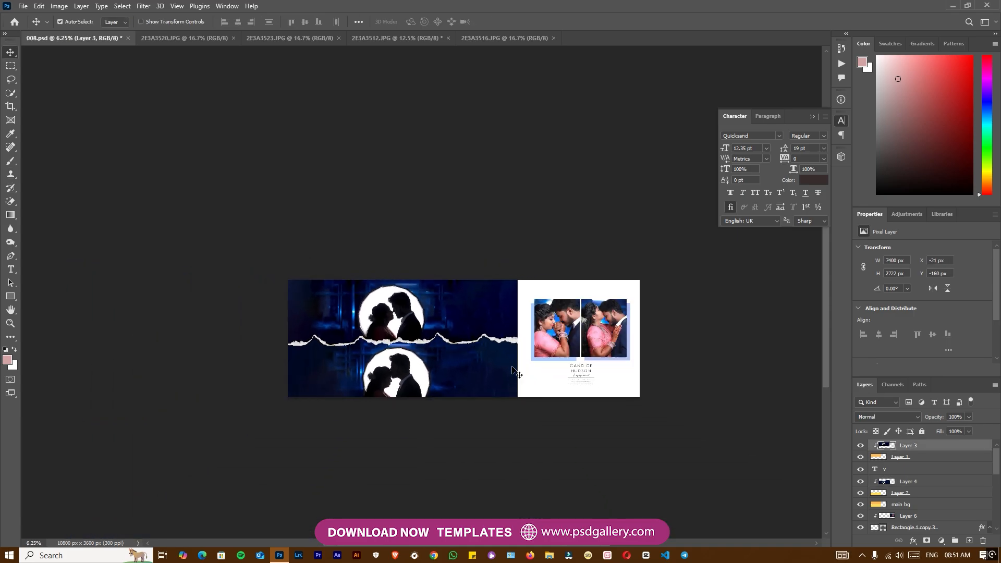
{"action": "scroll", "coordinate": [539, 411], "scroll_direction": "up", "scroll_amount": 2}
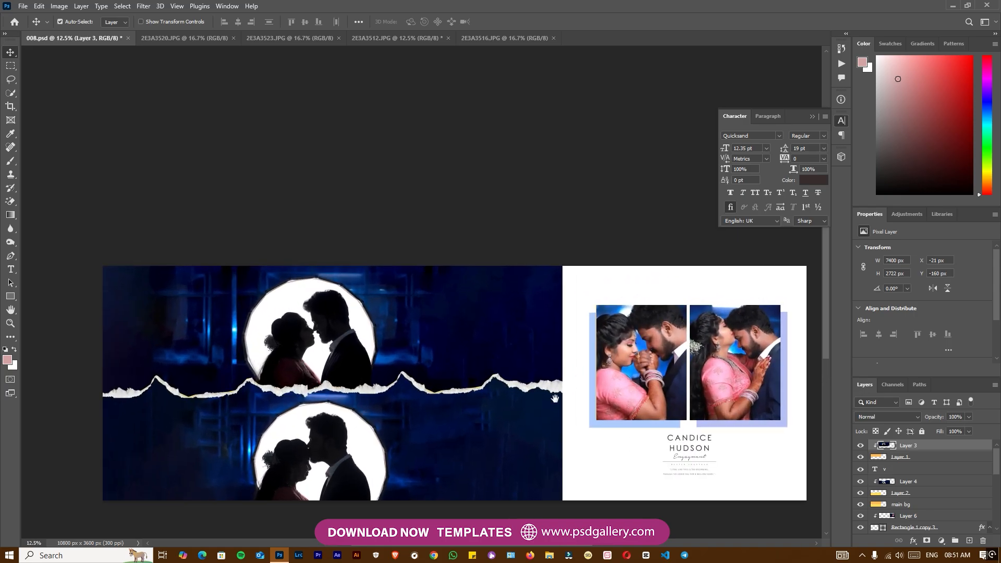
{"action": "scroll", "coordinate": [539, 412], "scroll_direction": "up", "scroll_amount": 3}
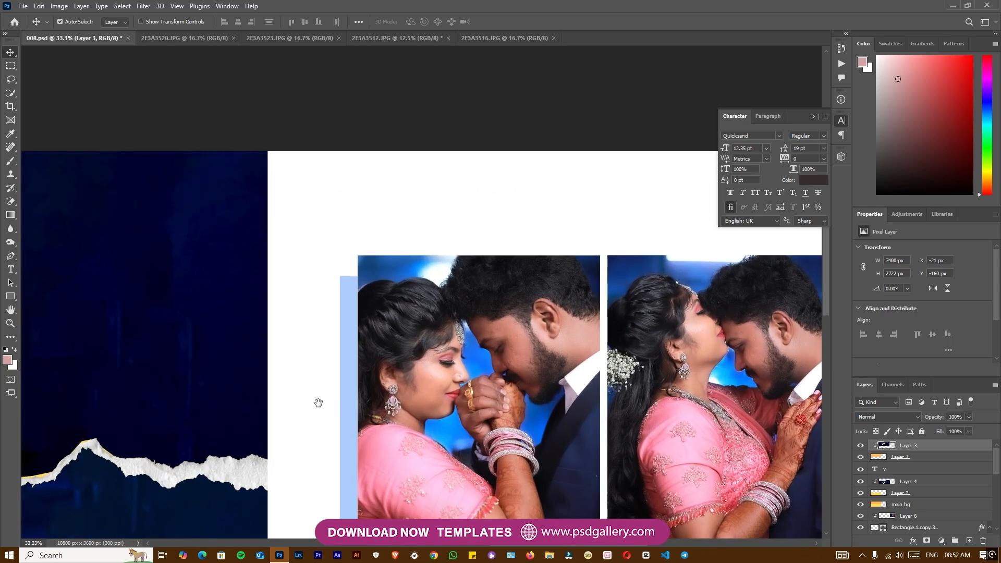
{"action": "left_click_drag", "start_coordinate": [318, 403], "coordinate": [575, 375]}
{"action": "scroll", "coordinate": [326, 388], "scroll_direction": "down", "scroll_amount": 1}
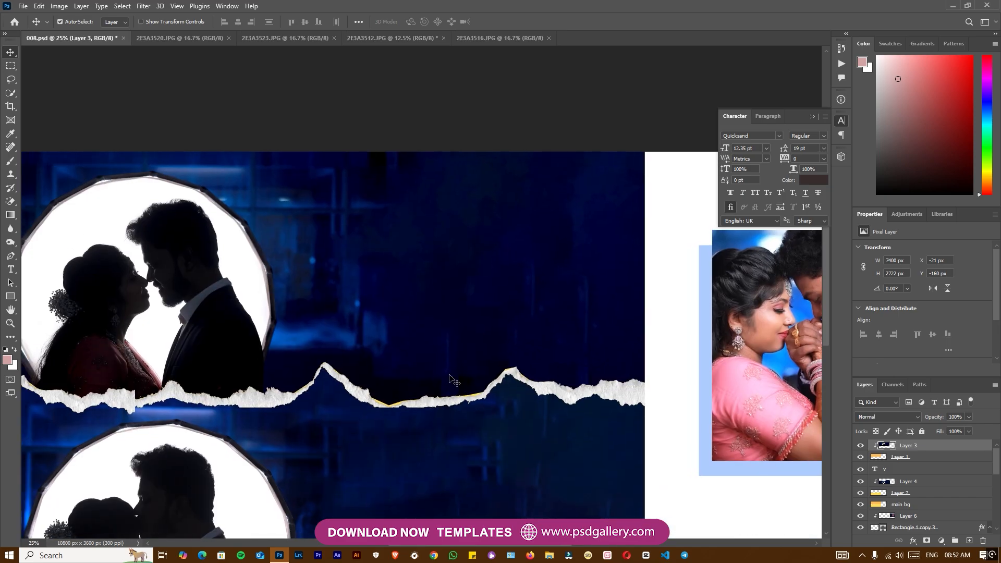
{"action": "scroll", "coordinate": [394, 379], "scroll_direction": "down", "scroll_amount": 1}
{"action": "left_click_drag", "start_coordinate": [333, 358], "coordinate": [406, 355]}
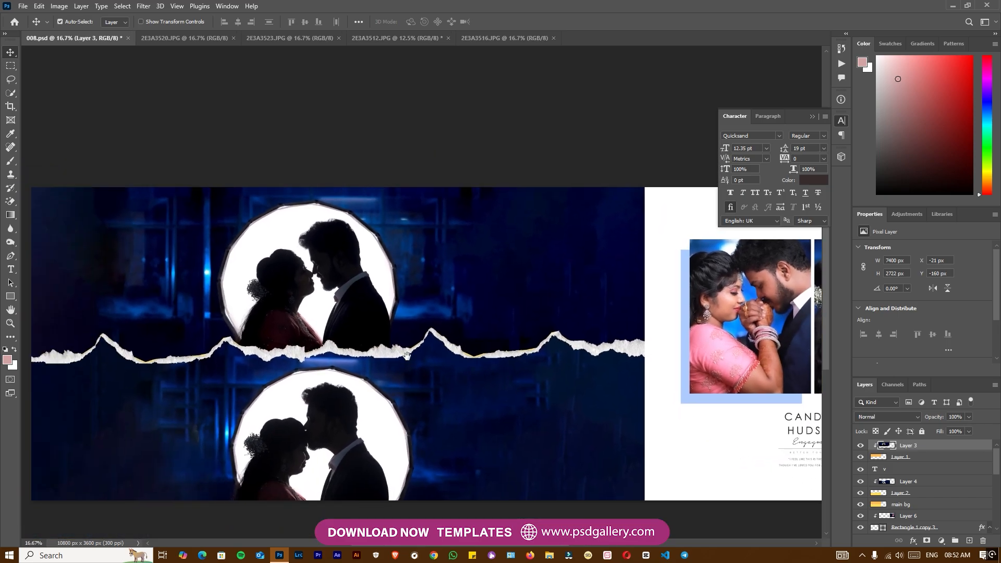
{"action": "scroll", "coordinate": [409, 360], "scroll_direction": "up", "scroll_amount": 1}
{"action": "mouse_move", "coordinate": [564, 380]}
{"action": "left_mouse_down"}
{"action": "mouse_move", "coordinate": [586, 360]}
{"action": "mouse_move", "coordinate": [618, 354]}
{"action": "mouse_move", "coordinate": [459, 353]}
{"action": "left_mouse_up"}
{"action": "left_click_drag", "start_coordinate": [722, 357], "coordinate": [533, 355]}
{"action": "left_click_drag", "start_coordinate": [668, 355], "coordinate": [454, 355]}
{"action": "left_click_drag", "start_coordinate": [690, 357], "coordinate": [503, 357]}
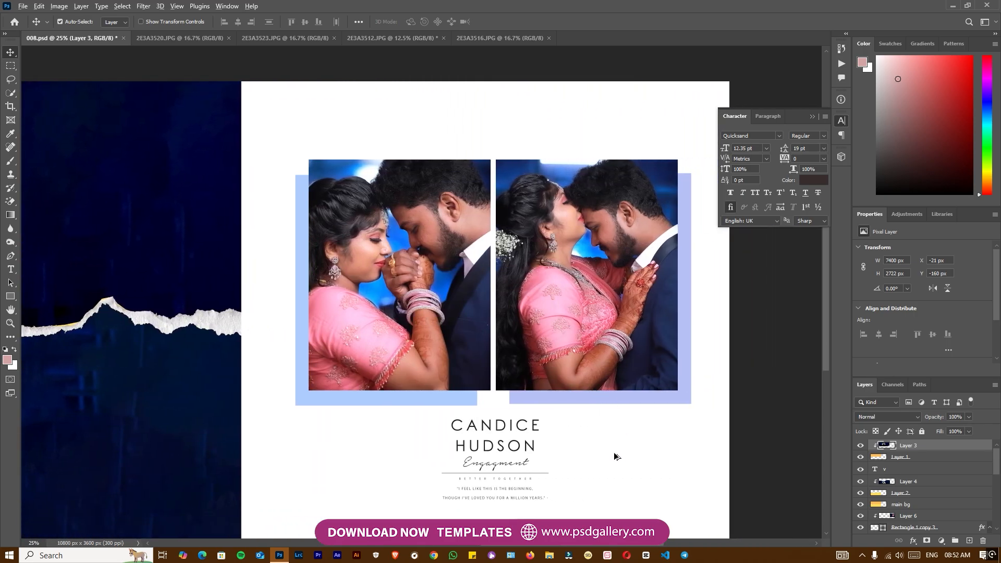